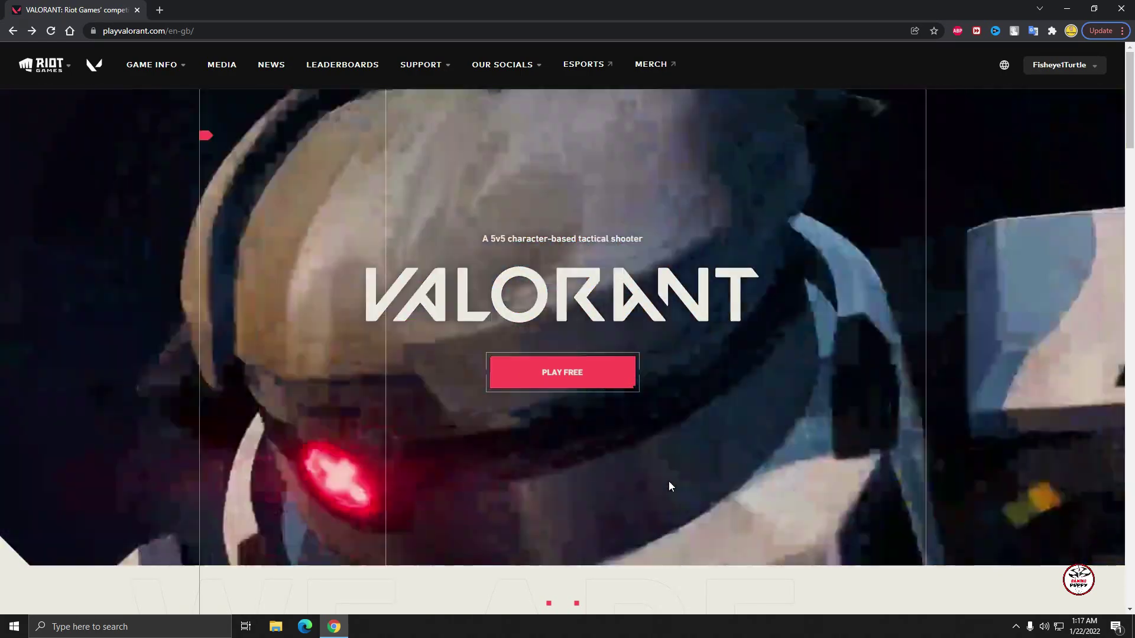
- Scroll through Google's 'valorant' results to find playvalorant.com and its knowledge panel
{"action": "scroll", "coordinate": [668, 481], "scroll_direction": "down", "scroll_amount": 5}
{"action": "scroll", "coordinate": [669, 486], "scroll_direction": "down", "scroll_amount": 10}
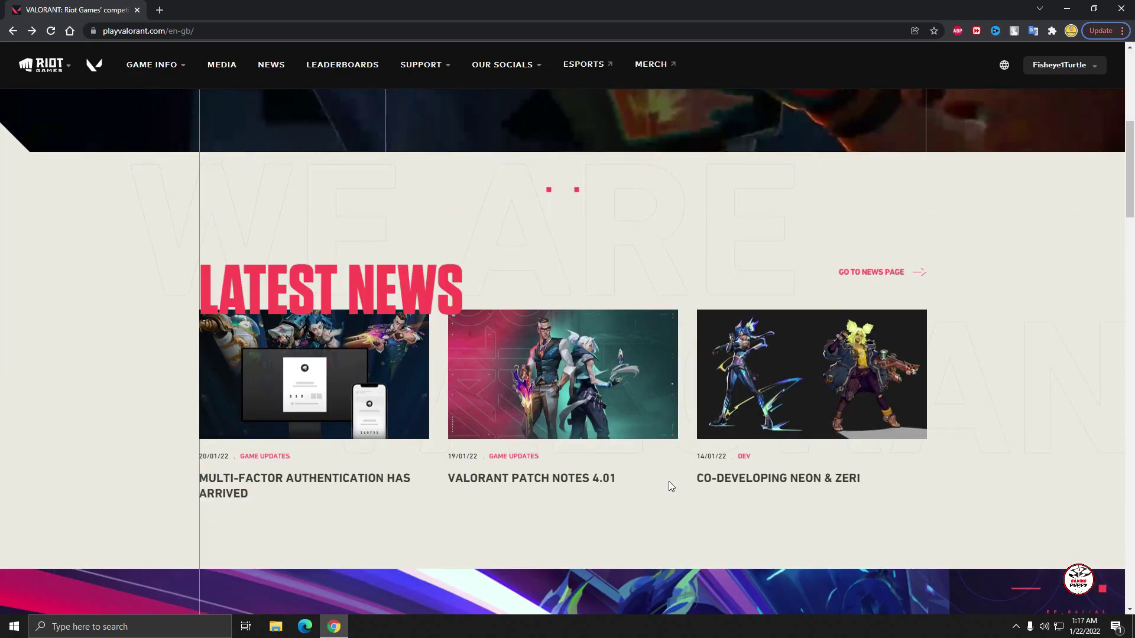
{"action": "scroll", "coordinate": [669, 487], "scroll_direction": "down", "scroll_amount": 1}
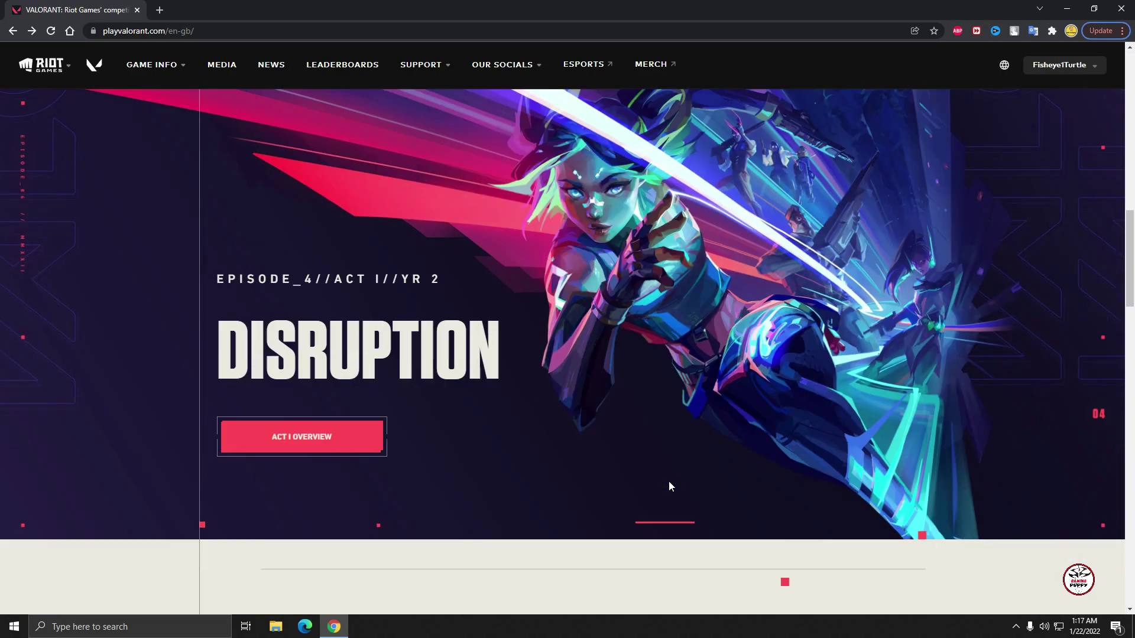
{"action": "scroll", "coordinate": [670, 487], "scroll_direction": "down", "scroll_amount": 8}
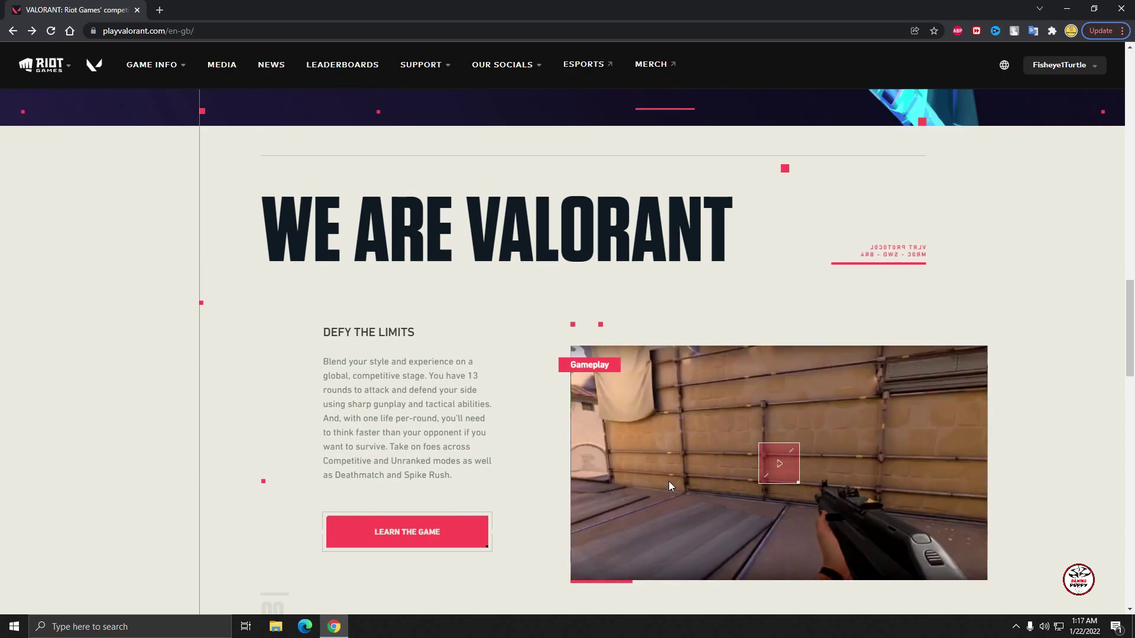
{"action": "scroll", "coordinate": [671, 486], "scroll_direction": "up", "scroll_amount": 6}
{"action": "scroll", "coordinate": [670, 486], "scroll_direction": "up", "scroll_amount": 3}
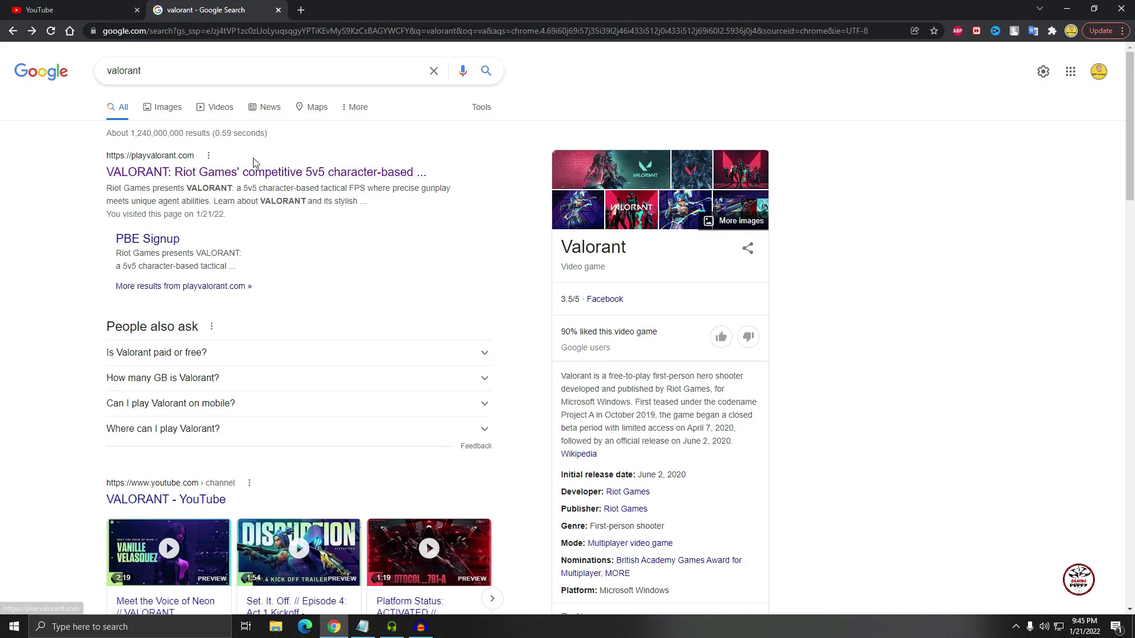
- Open playvalorant.com from the Google results
{"action": "left_click", "coordinate": [177, 174]}
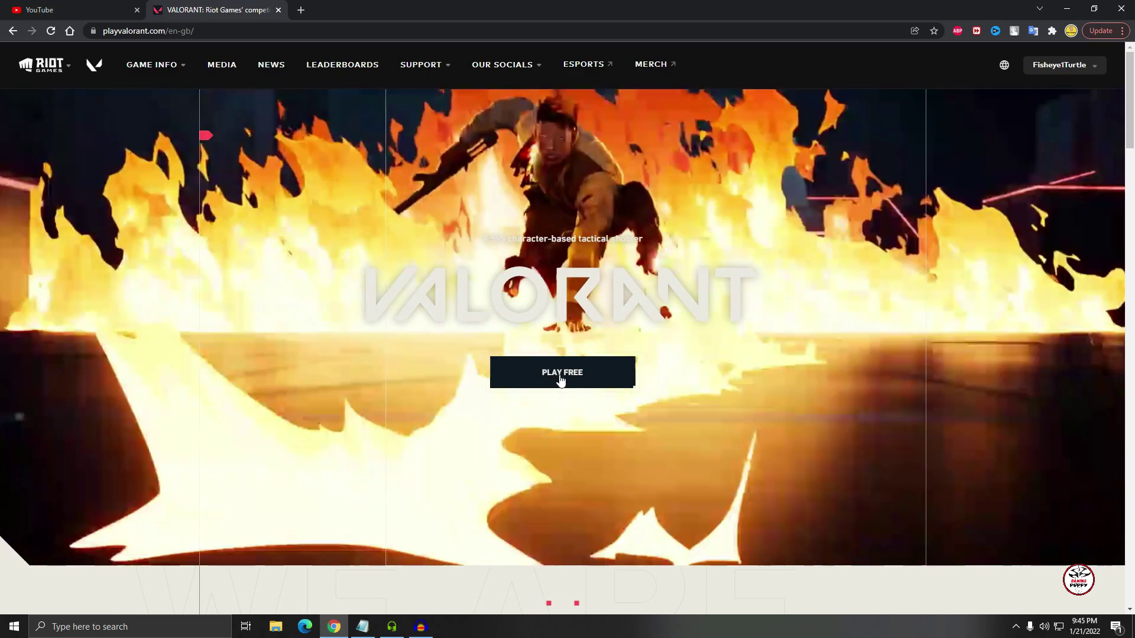
- Log out of the Riot account from the username menu on playvalorant.com
{"action": "left_click", "coordinate": [560, 379]}
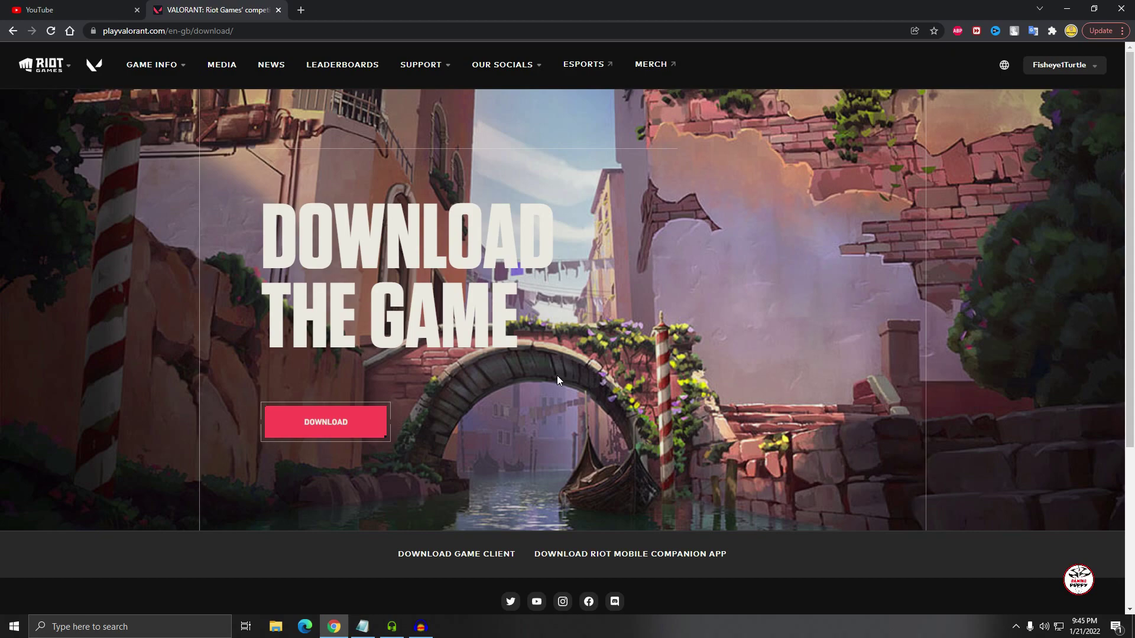
{"action": "mouse_move", "coordinate": [1102, 70]}
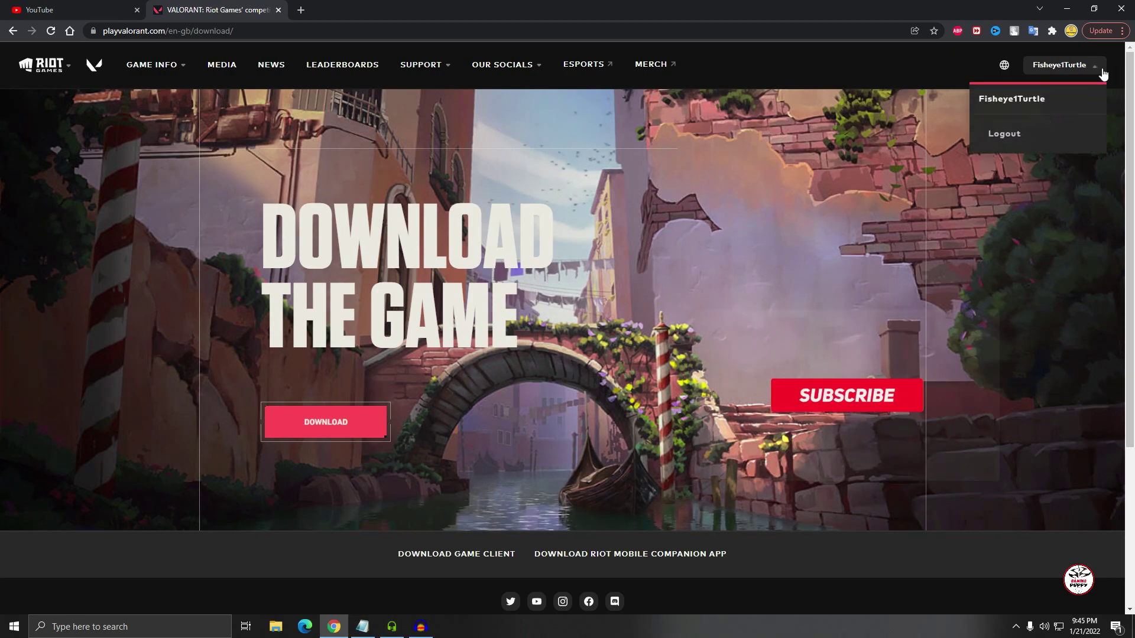
{"action": "left_click", "coordinate": [1007, 136]}
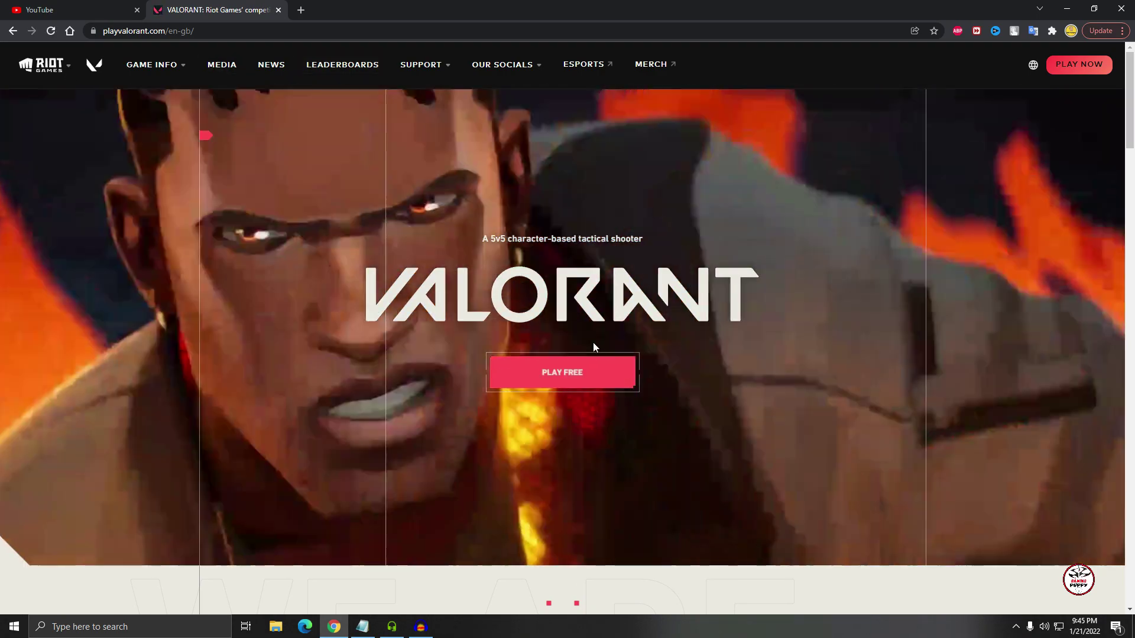
{"action": "left_click", "coordinate": [583, 377]}
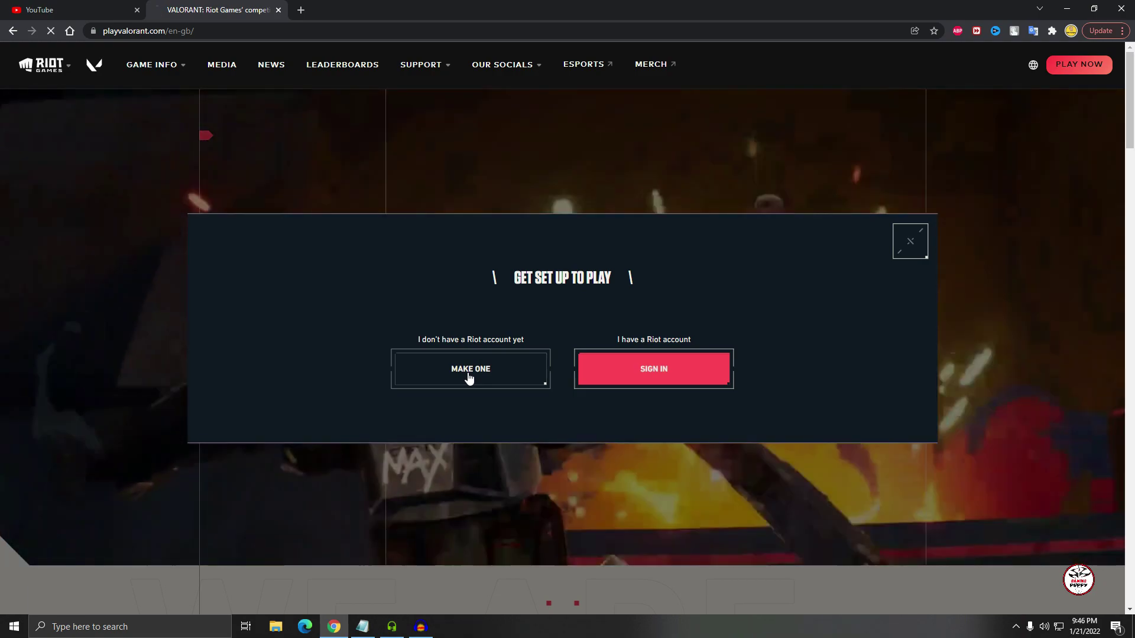
{"action": "left_click", "coordinate": [469, 373]}
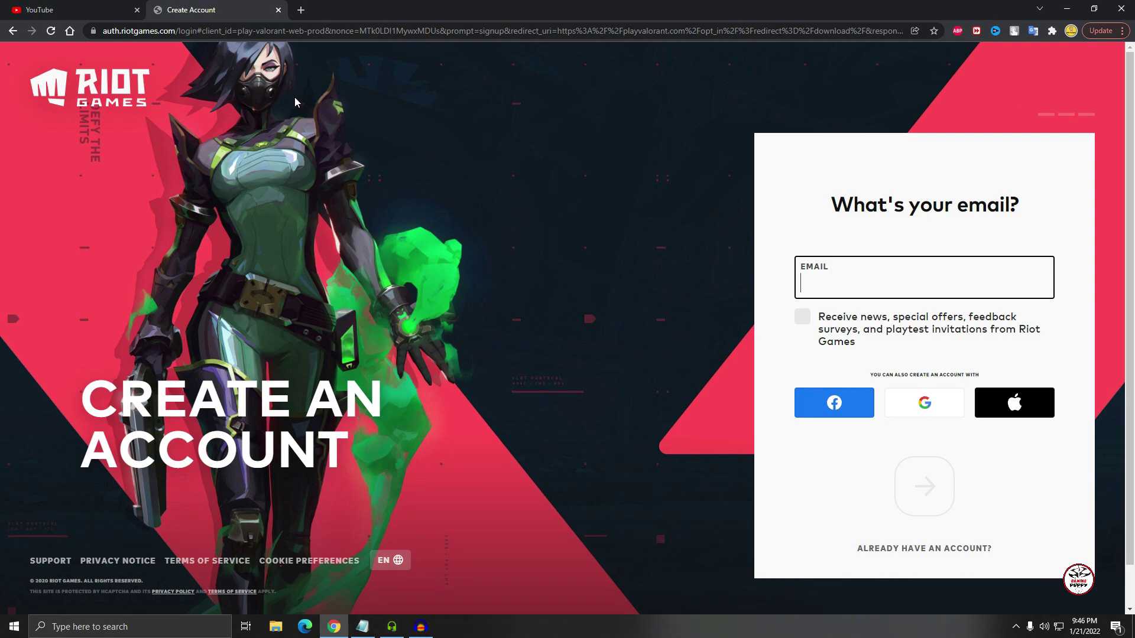
{"action": "left_click", "coordinate": [10, 34]}
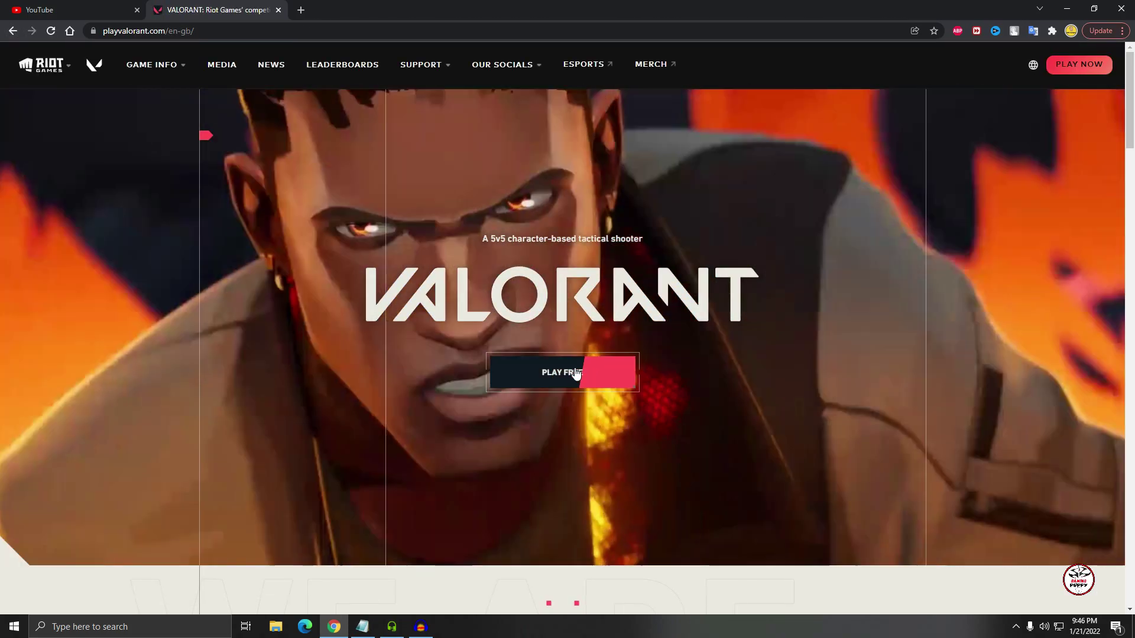
- Go to the Riot sign-in page via PLAY FREE and fill in the saved username
{"action": "left_click", "coordinate": [576, 372]}
{"action": "left_click", "coordinate": [674, 375]}
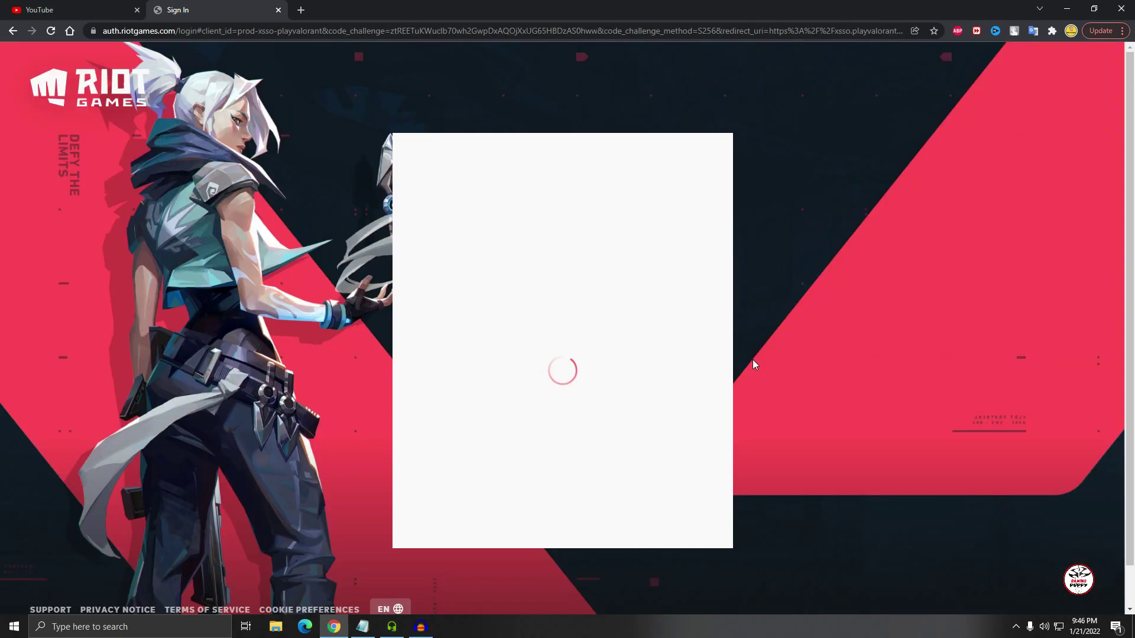
{"action": "left_click", "coordinate": [525, 282]}
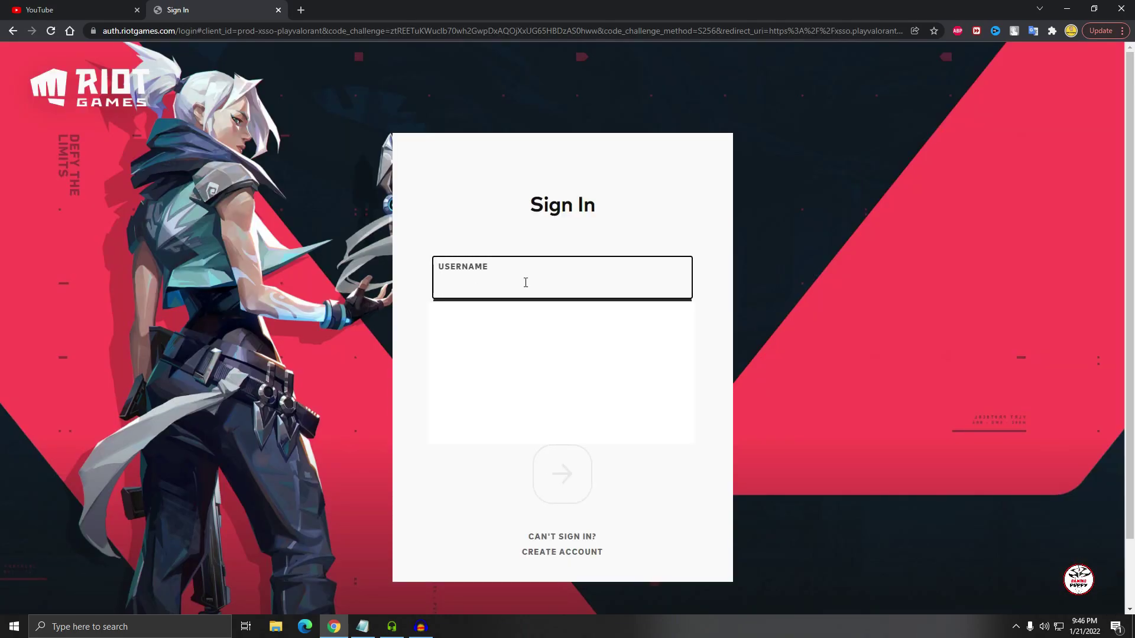
{"action": "type", "text": "F"}
{"action": "key", "text": "Down"}
{"action": "key", "text": "Return"}
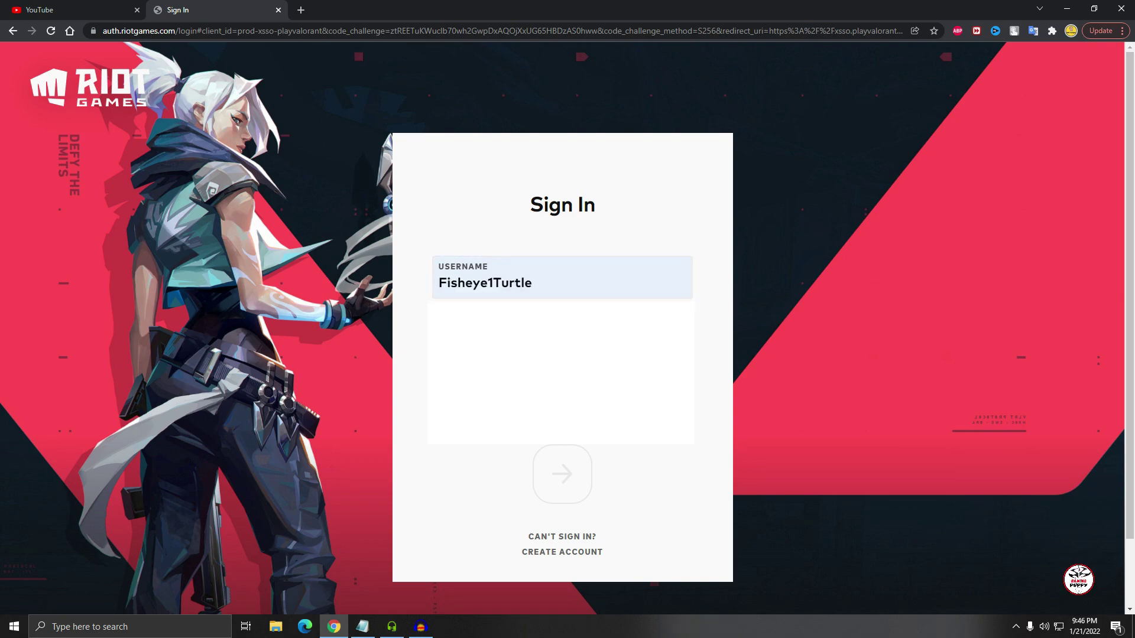
- Enter the account password and submit the Riot sign-in
{"action": "left_click", "coordinate": [497, 338]}
{"action": "type", "text": "•"}
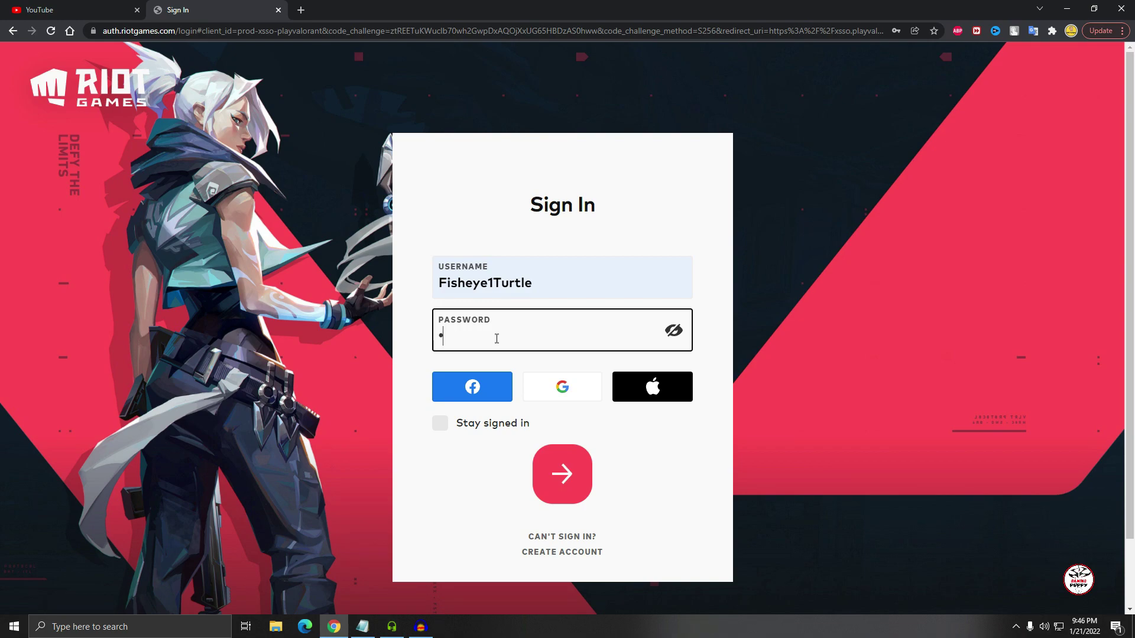
{"action": "key", "text": "BackSpace"}
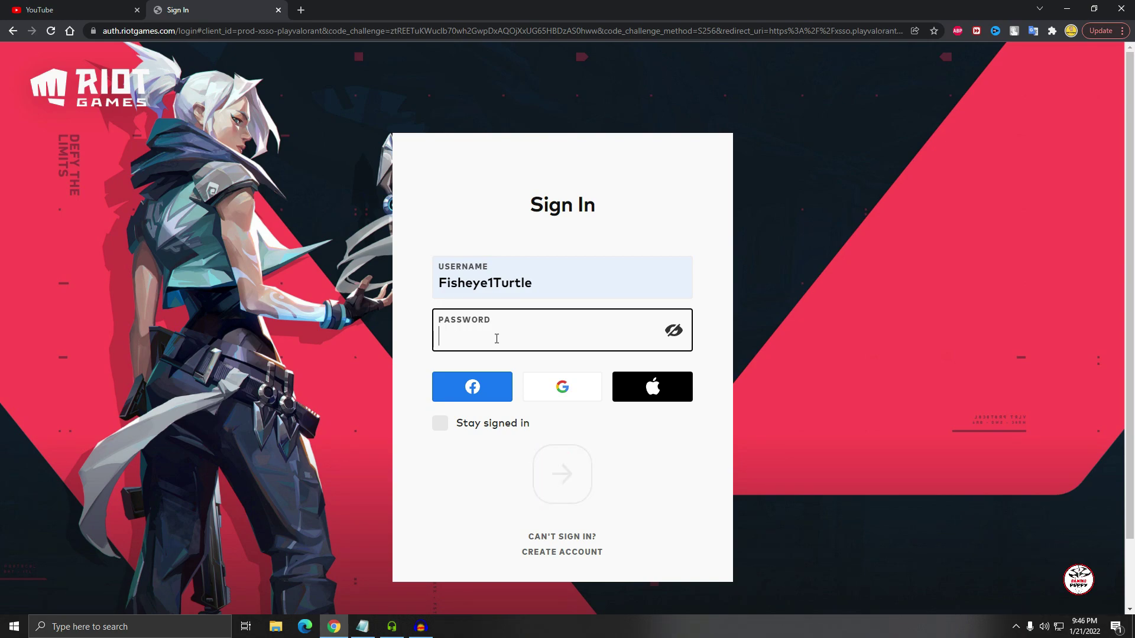
{"action": "type", "text": "•••••••"}
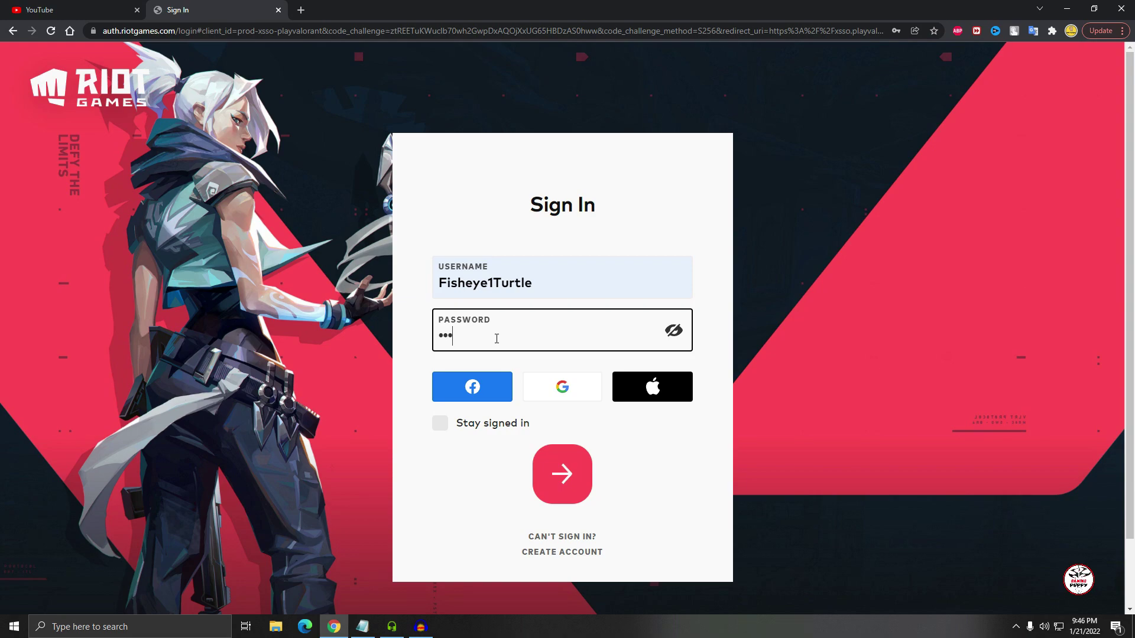
{"action": "type", "text": "••"}
{"action": "left_click", "coordinate": [564, 486]}
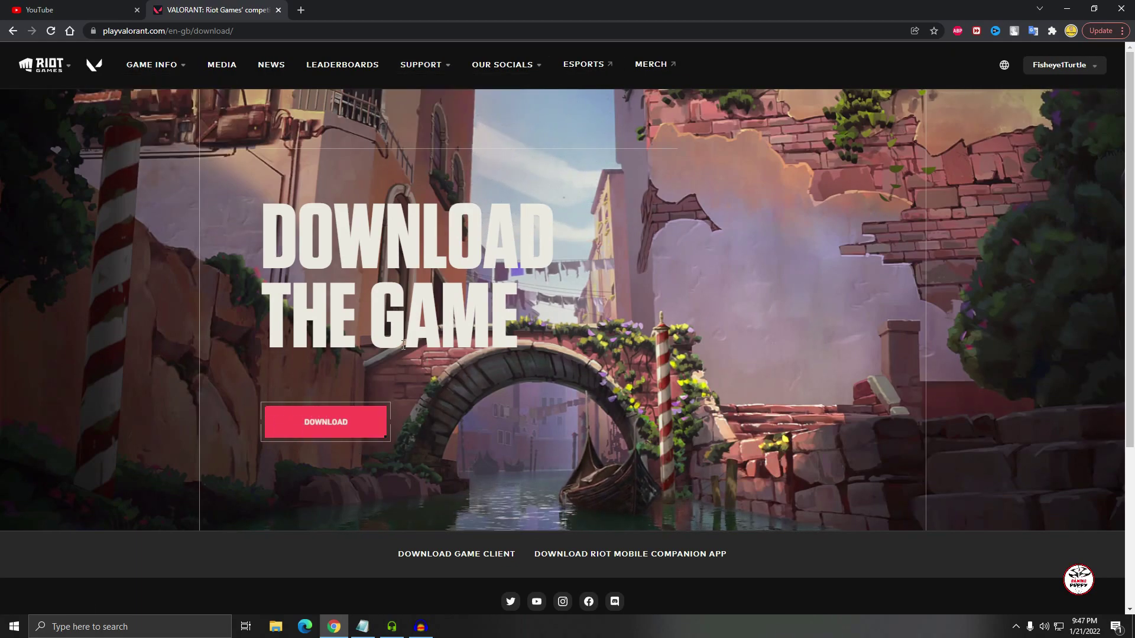
- Download Install VALORANT.exe (65.9 MB) from the download page and wait for it to complete
{"action": "left_click", "coordinate": [325, 429]}
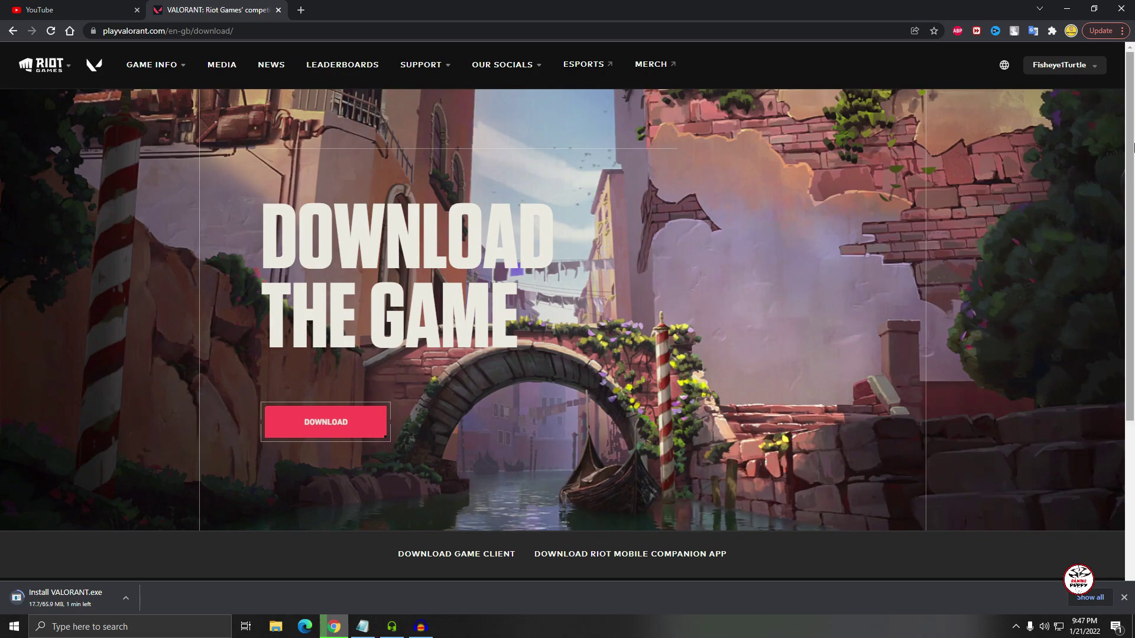
{"action": "left_click_drag", "start_coordinate": [1130, 147], "coordinate": [1131, 171]}
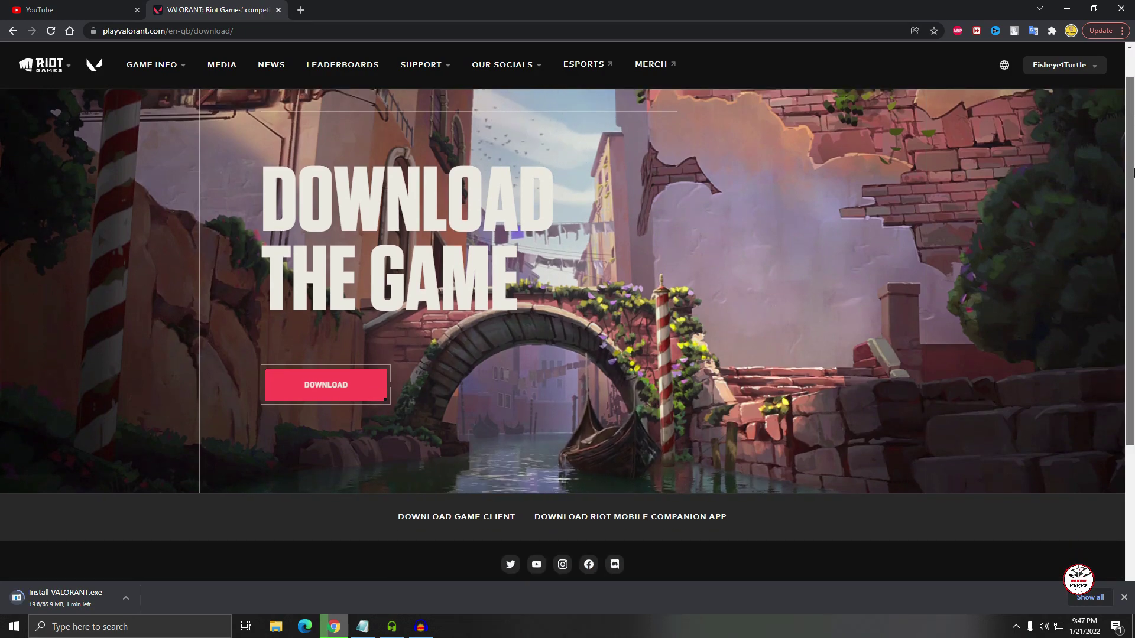
{"action": "left_click_drag", "start_coordinate": [1131, 171], "coordinate": [1133, 110]}
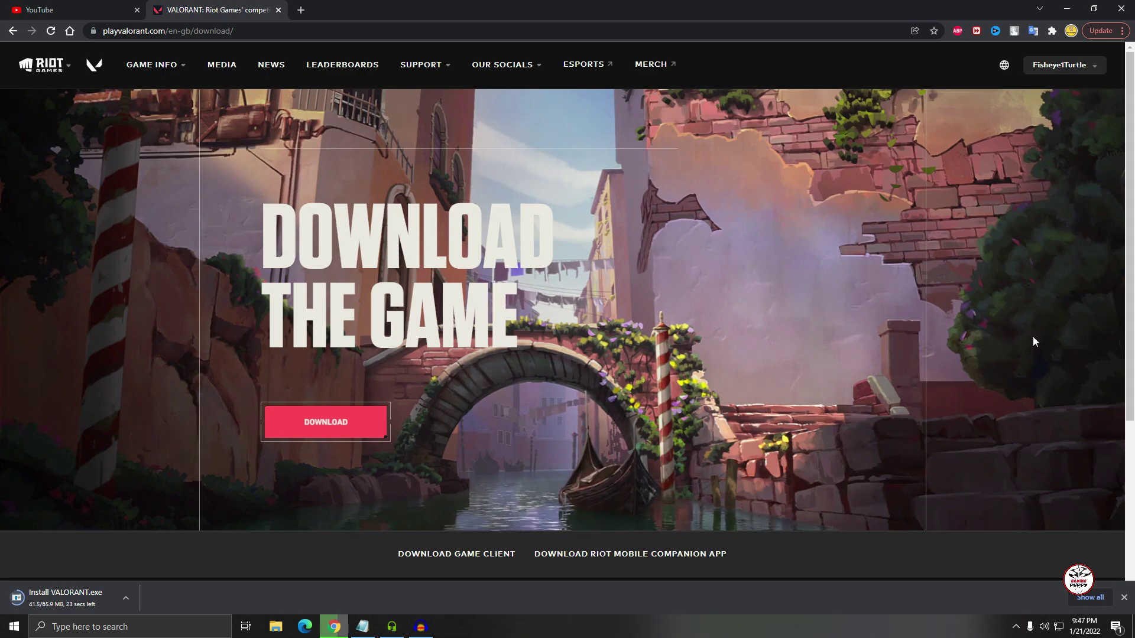
{"action": "scroll", "coordinate": [1133, 152], "scroll_direction": "down", "scroll_amount": 3}
{"action": "scroll", "coordinate": [1133, 152], "scroll_direction": "up", "scroll_amount": 3}
{"action": "scroll", "coordinate": [1133, 152], "scroll_direction": "down", "scroll_amount": 3}
{"action": "scroll", "coordinate": [1133, 152], "scroll_direction": "up", "scroll_amount": 3}
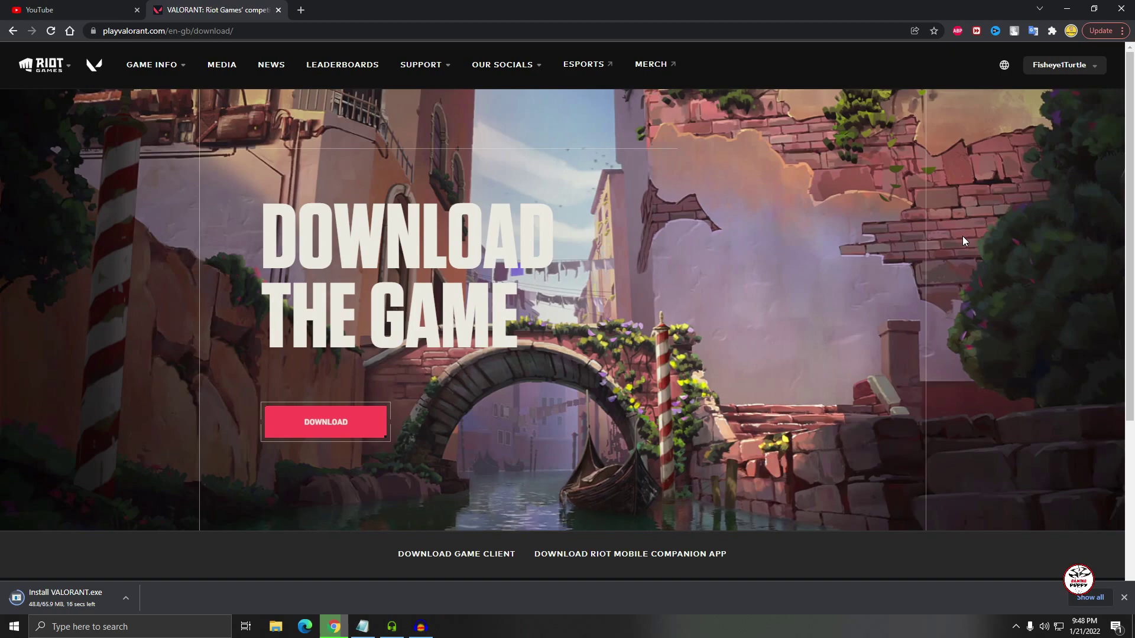
{"action": "scroll", "coordinate": [1130, 201], "scroll_direction": "down", "scroll_amount": 1}
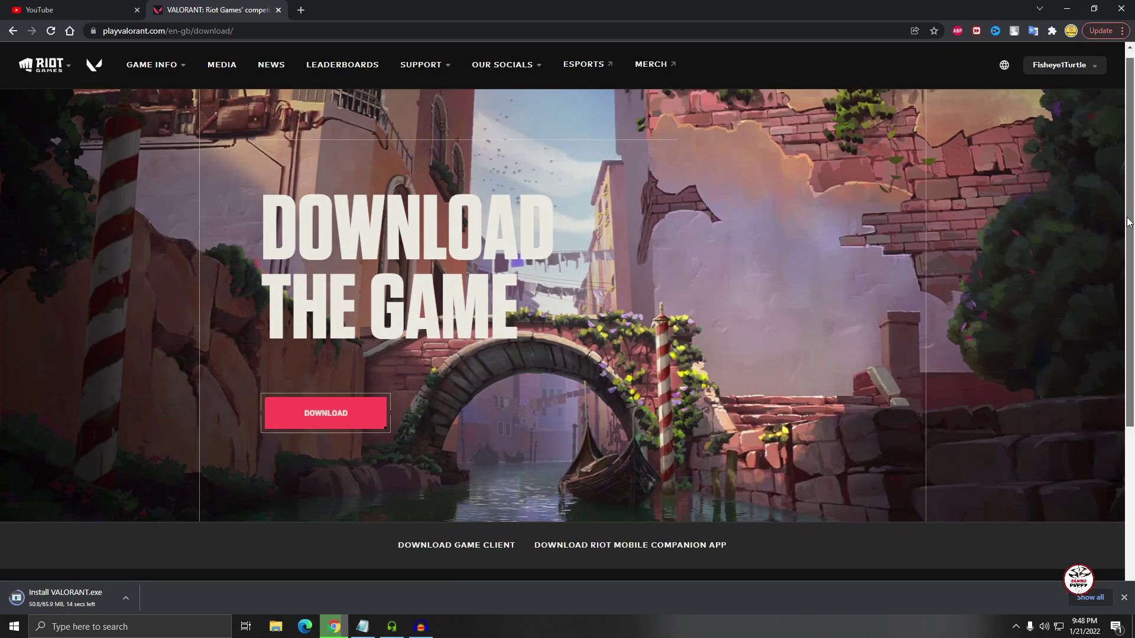
{"action": "scroll", "coordinate": [1005, 248], "scroll_direction": "up", "scroll_amount": 1}
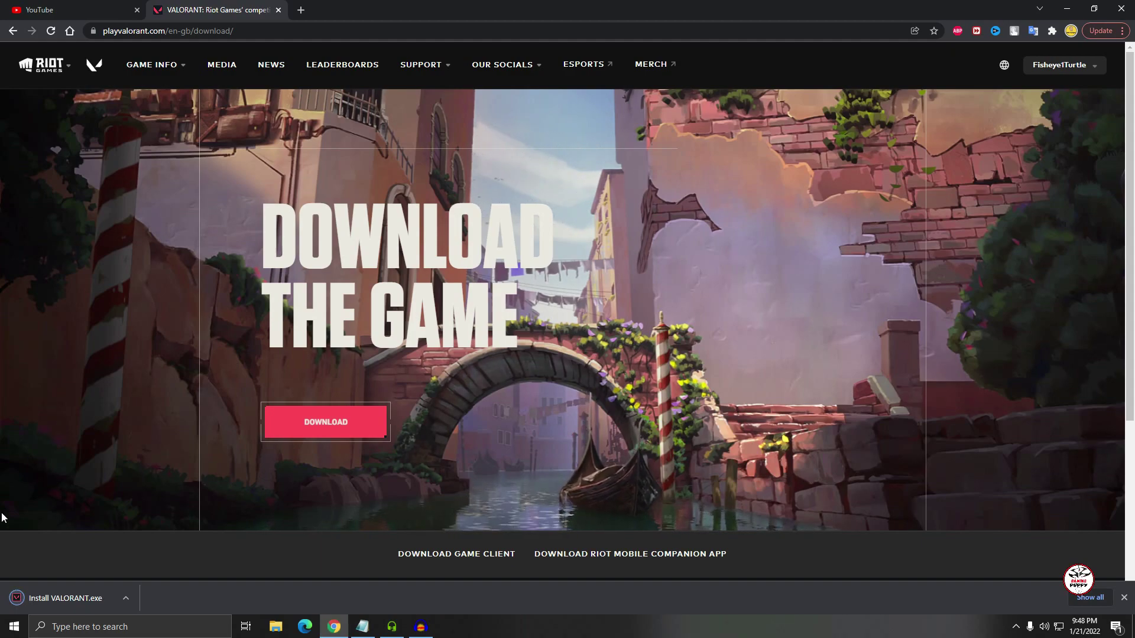
- Run Install VALORANT.exe from the download shelf, allowing it through the security and UAC prompts
{"action": "left_click", "coordinate": [123, 598]}
{"action": "left_click", "coordinate": [153, 524]}
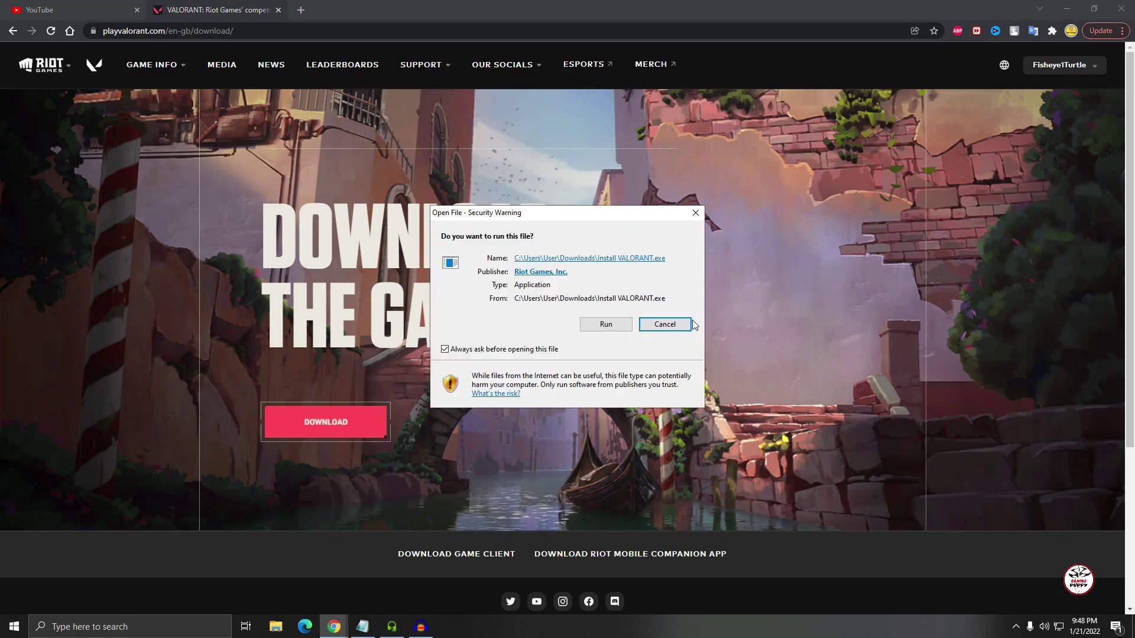
{"action": "left_click", "coordinate": [590, 328]}
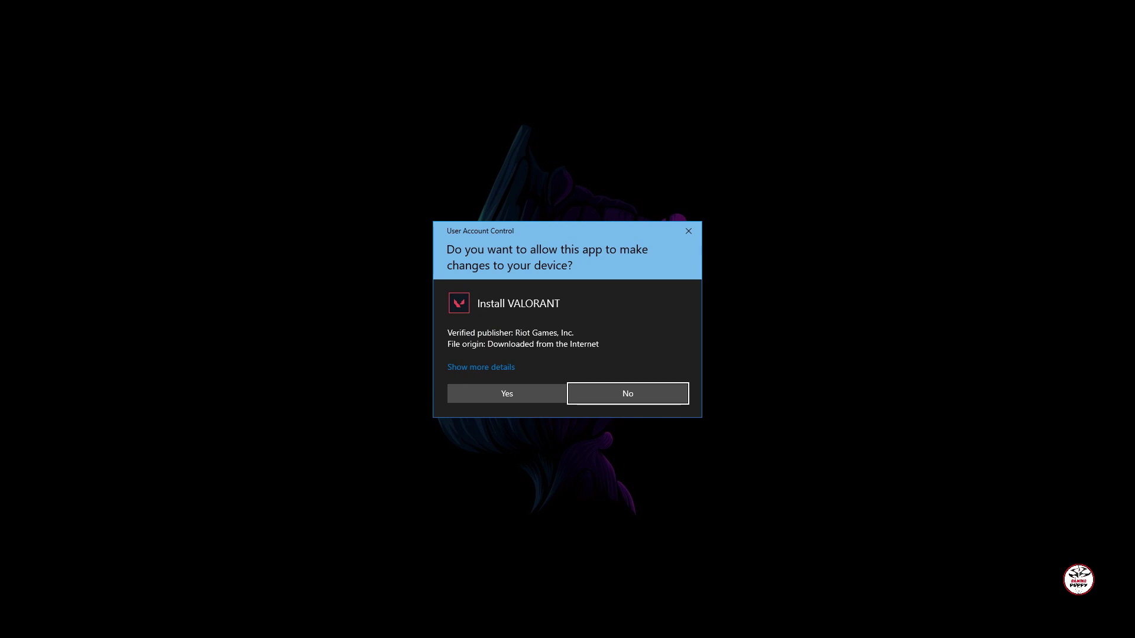
{"action": "left_click", "coordinate": [506, 393]}
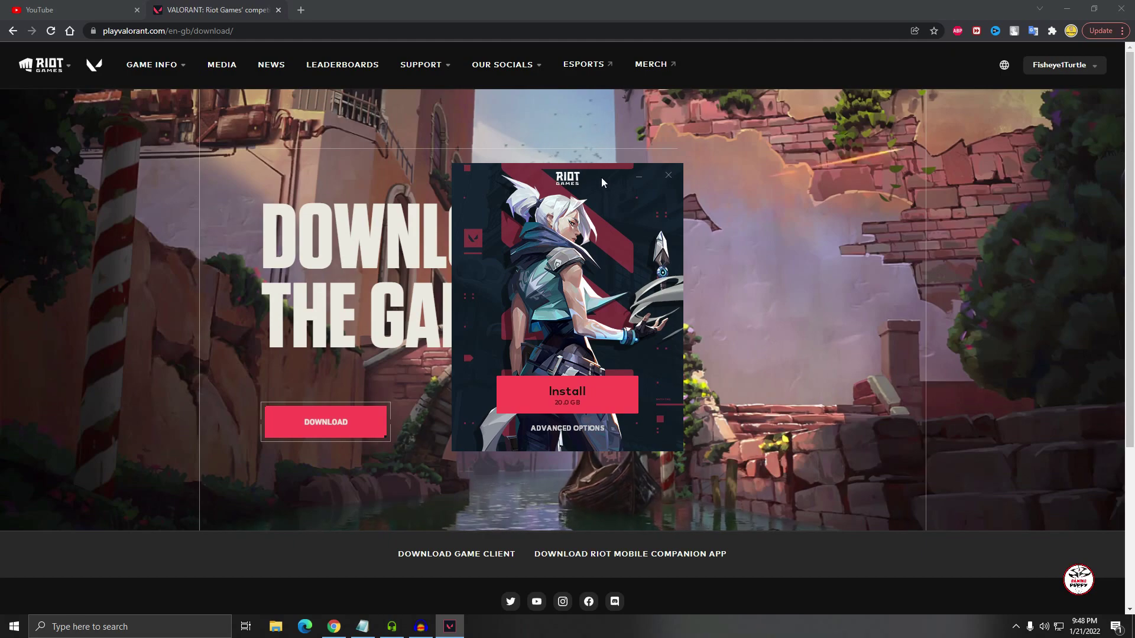
- Reposition the VALORANT installer window on screen
{"action": "left_click_drag", "start_coordinate": [601, 176], "coordinate": [615, 147]}
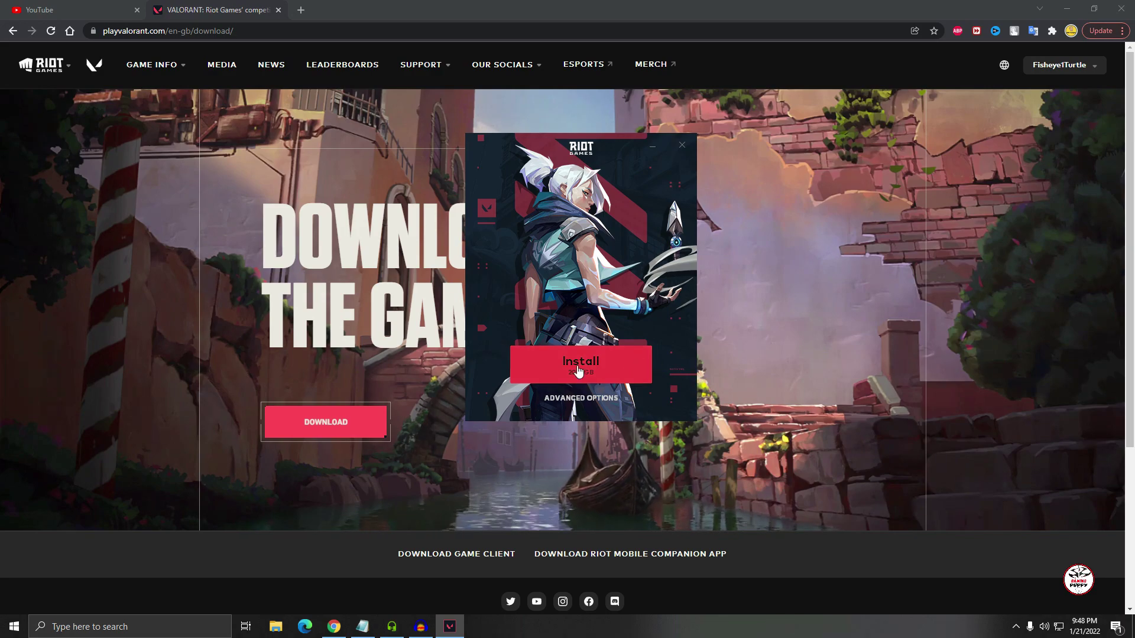
{"action": "left_click_drag", "start_coordinate": [548, 140], "coordinate": [582, 160]}
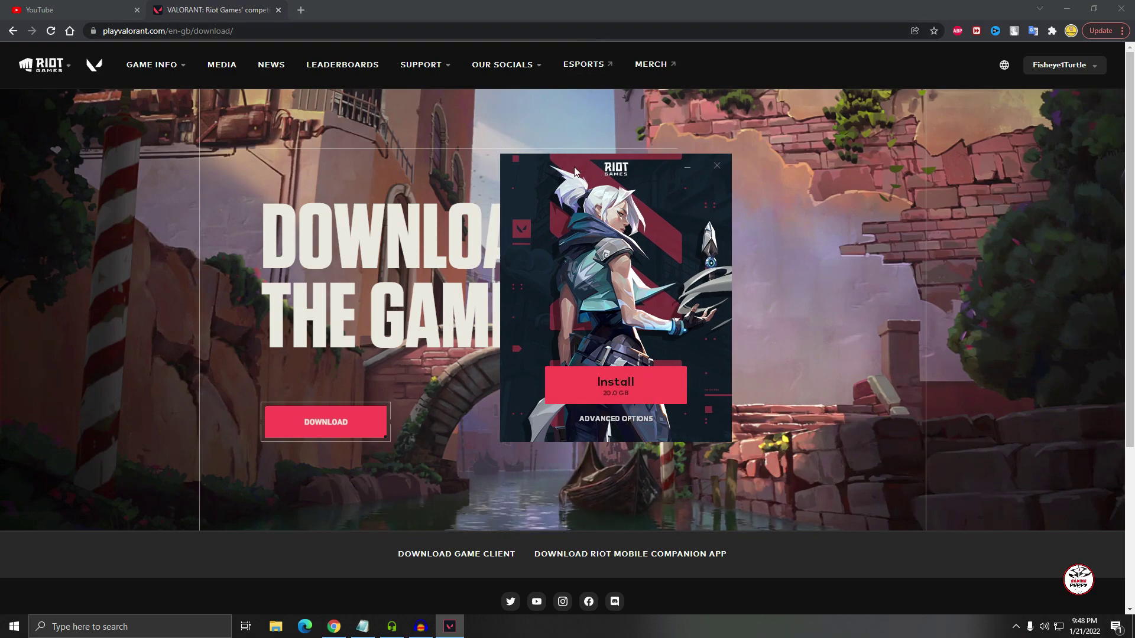
{"action": "left_click_drag", "start_coordinate": [596, 182], "coordinate": [590, 205]}
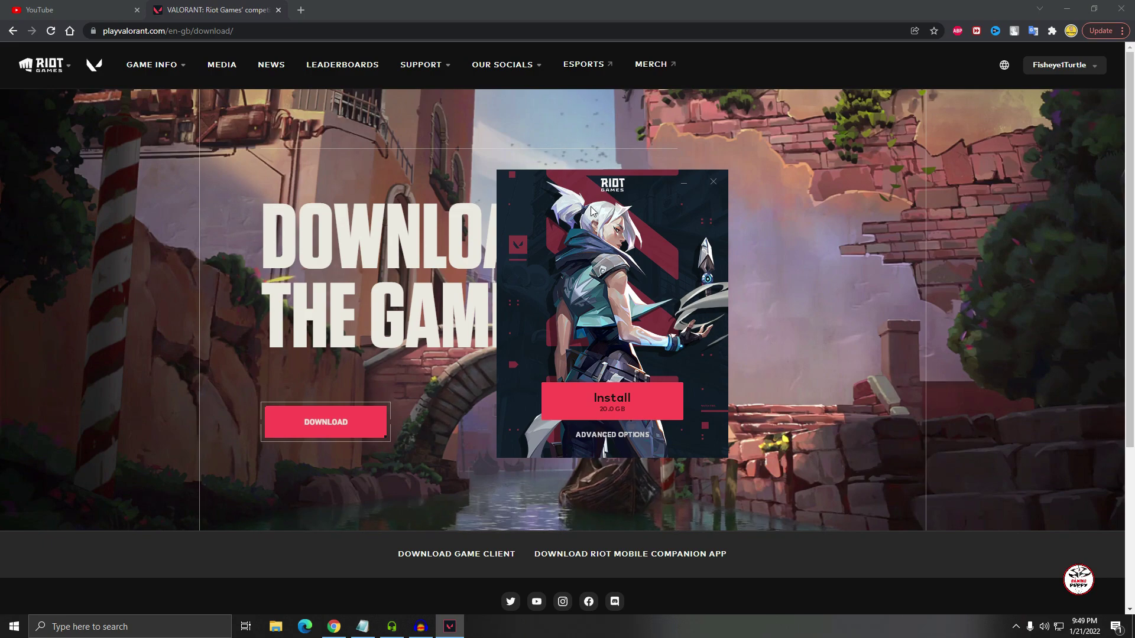
{"action": "left_click_drag", "start_coordinate": [590, 203], "coordinate": [600, 163]}
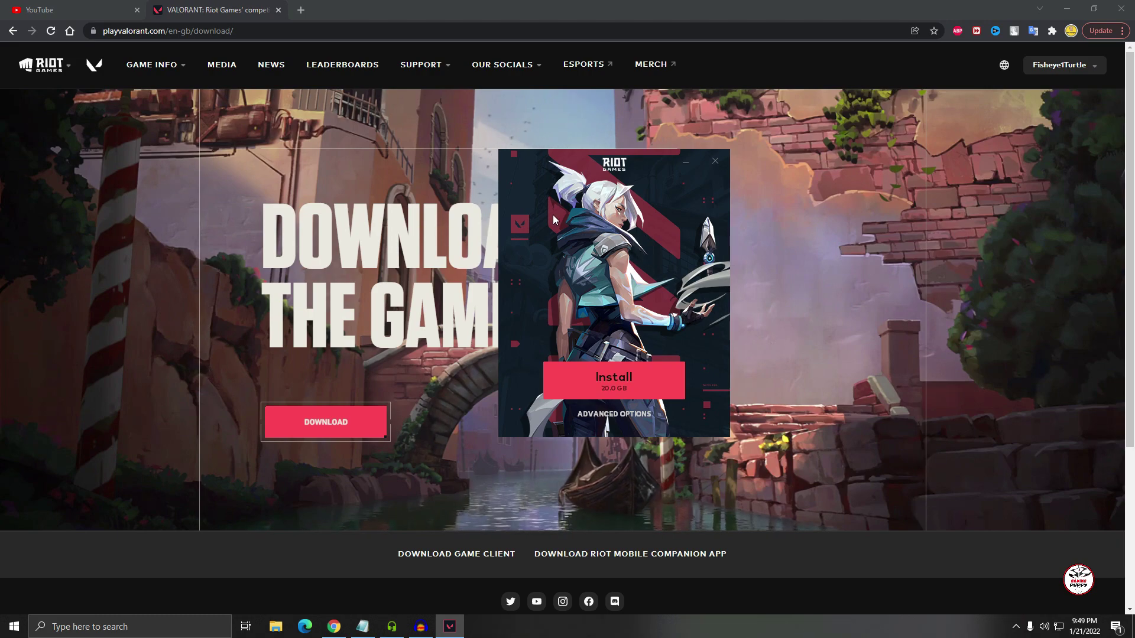
- Set the install location to New Volume (D:) under Advanced Options
{"action": "left_click", "coordinate": [614, 414]}
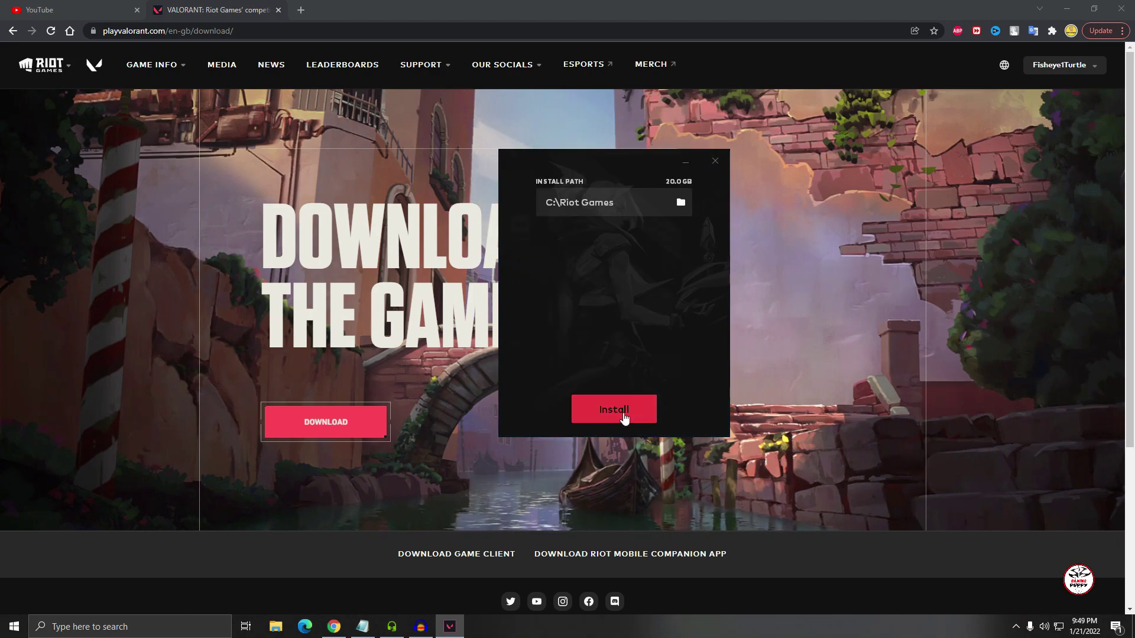
{"action": "left_click", "coordinate": [680, 203]}
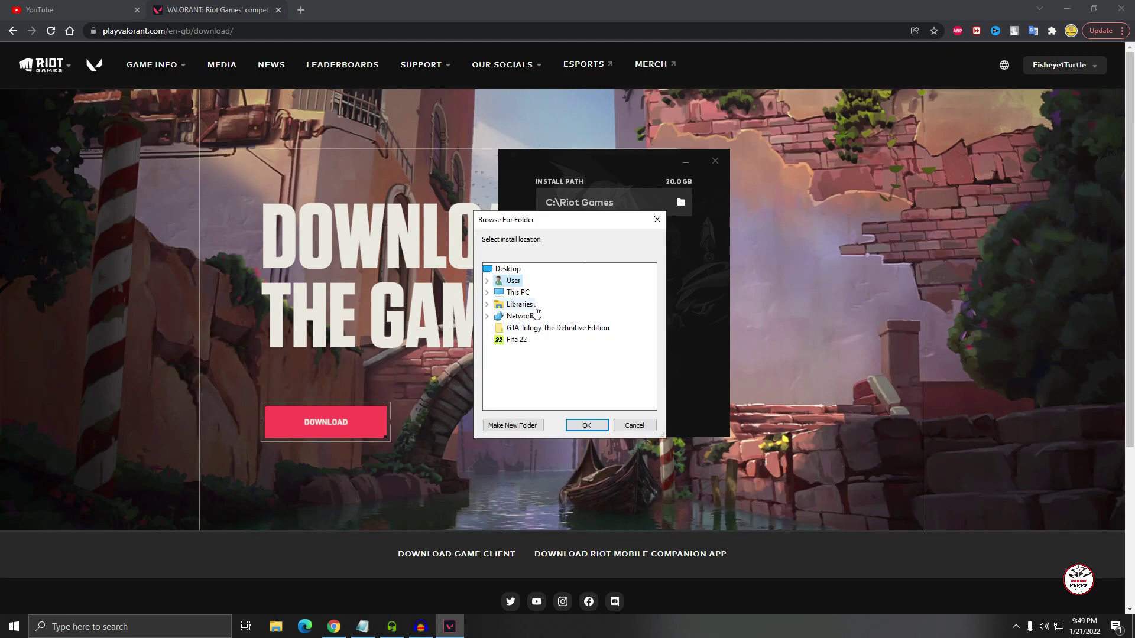
{"action": "left_click", "coordinate": [486, 293]}
{"action": "double_click", "coordinate": [538, 399]}
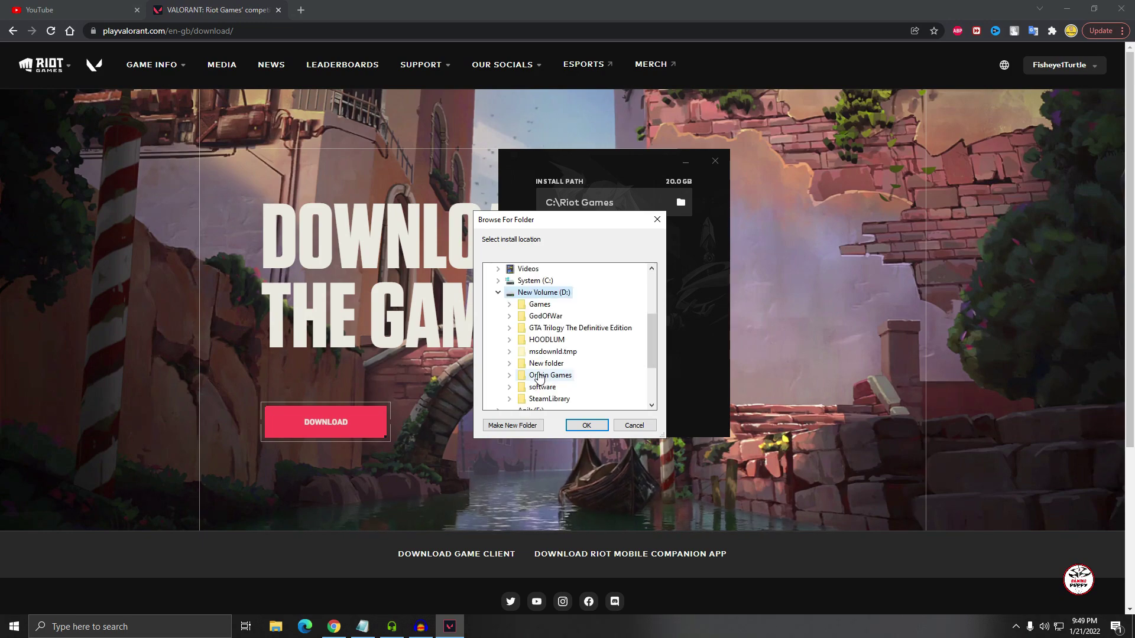
{"action": "left_click", "coordinate": [585, 425]}
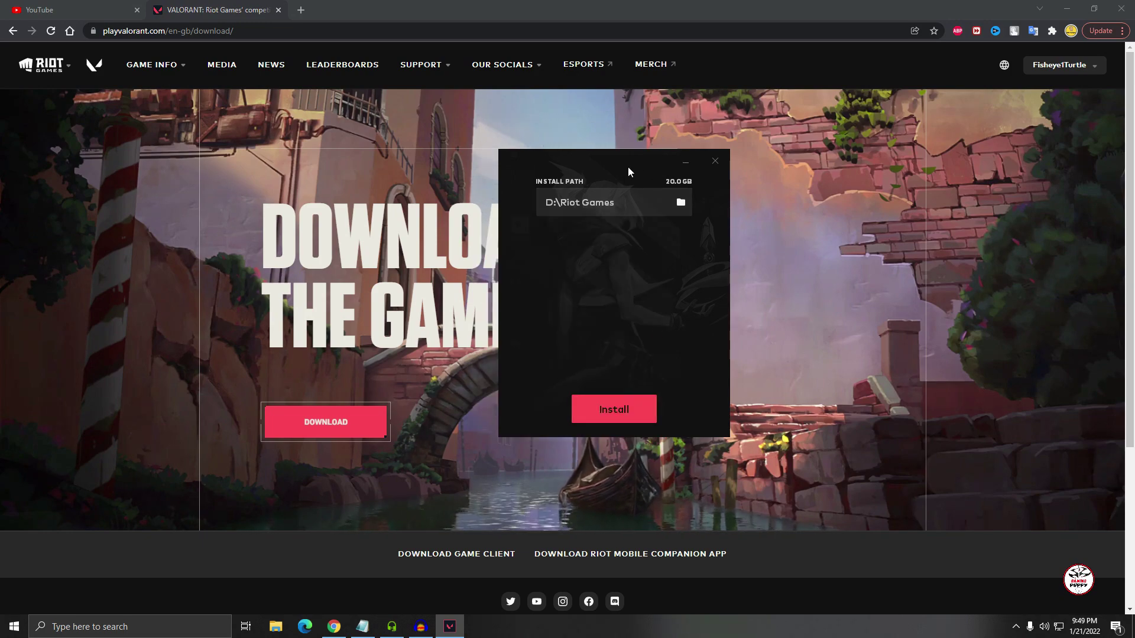
- Start the 20.0 GB VALORANT install and move its window up-left
{"action": "left_click", "coordinate": [619, 416]}
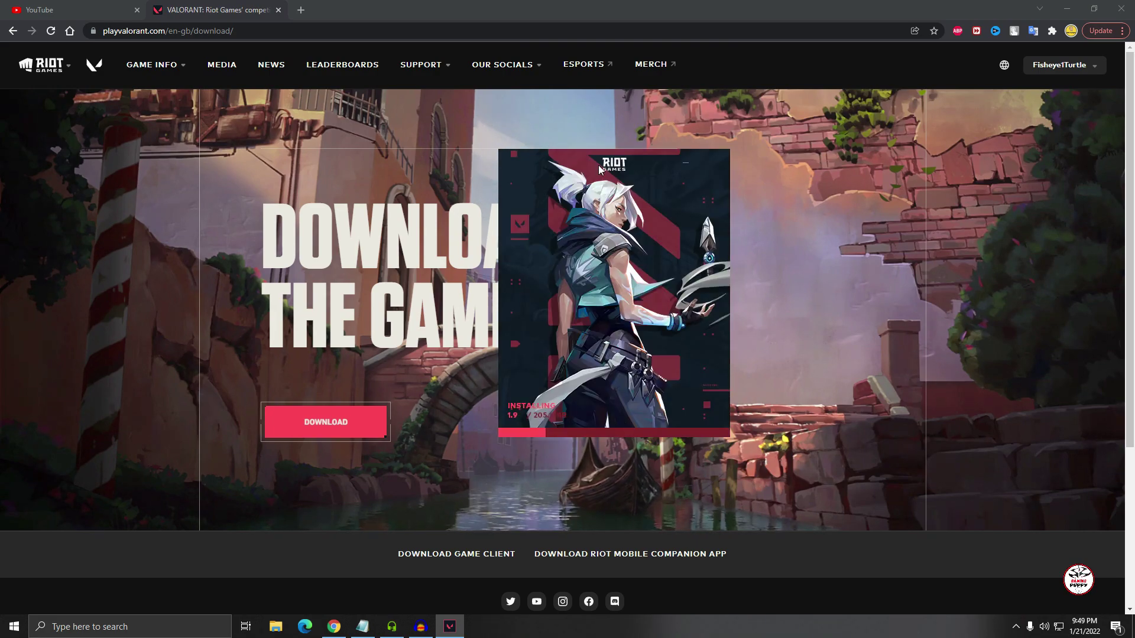
{"action": "left_click_drag", "start_coordinate": [598, 165], "coordinate": [585, 144]}
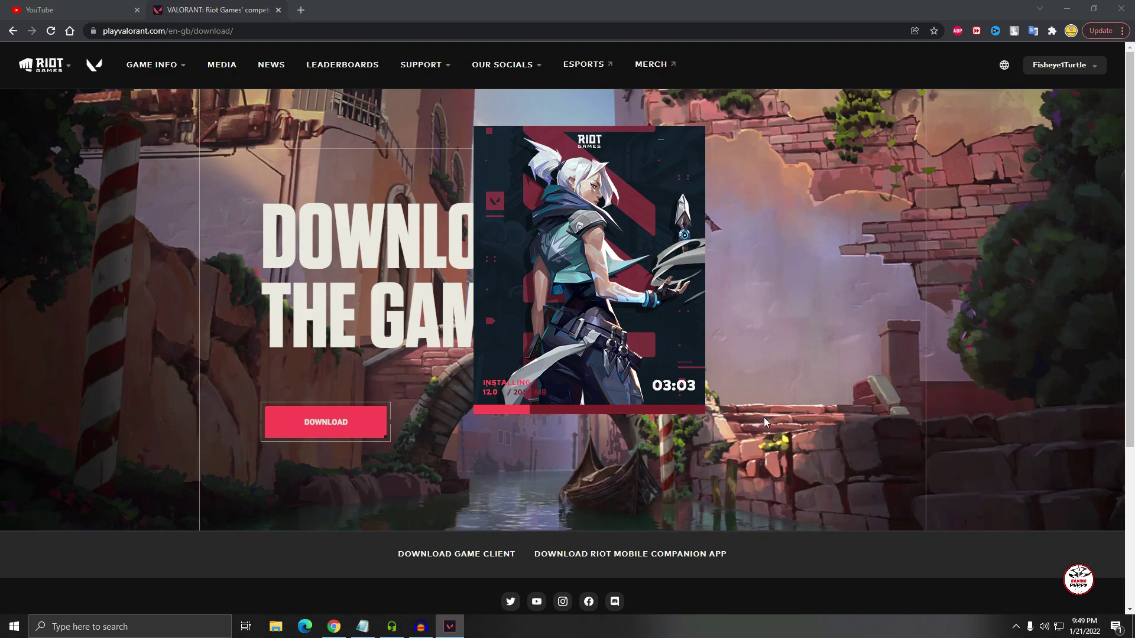
{"action": "left_click_drag", "start_coordinate": [566, 132], "coordinate": [552, 117]}
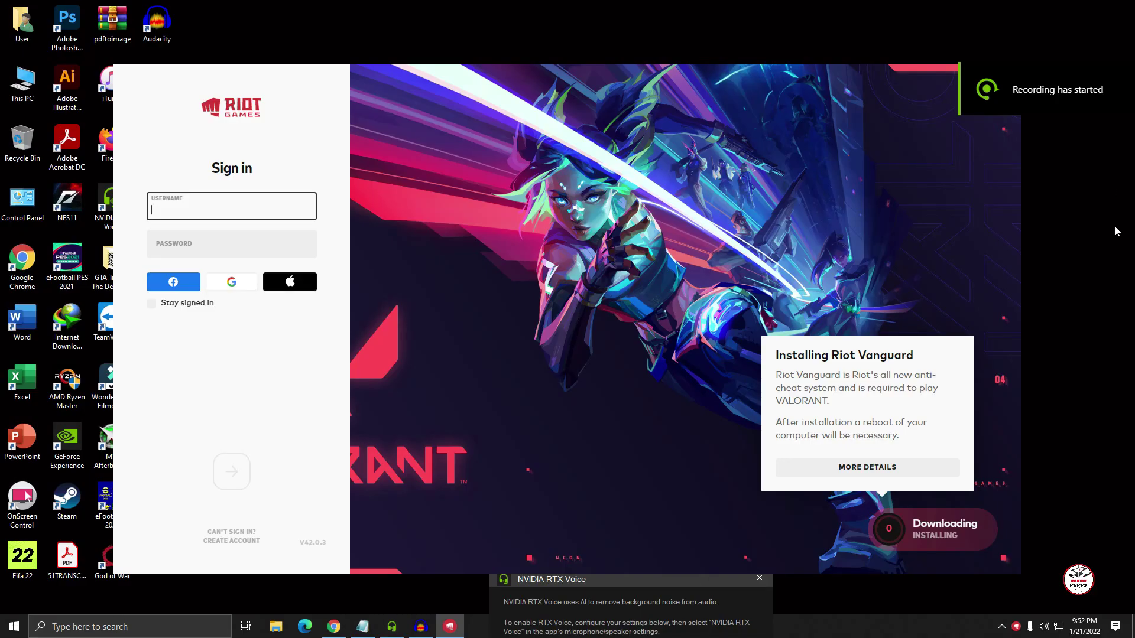
- Refresh the desktop three times from its right-click menu
{"action": "right_click", "coordinate": [756, 2]}
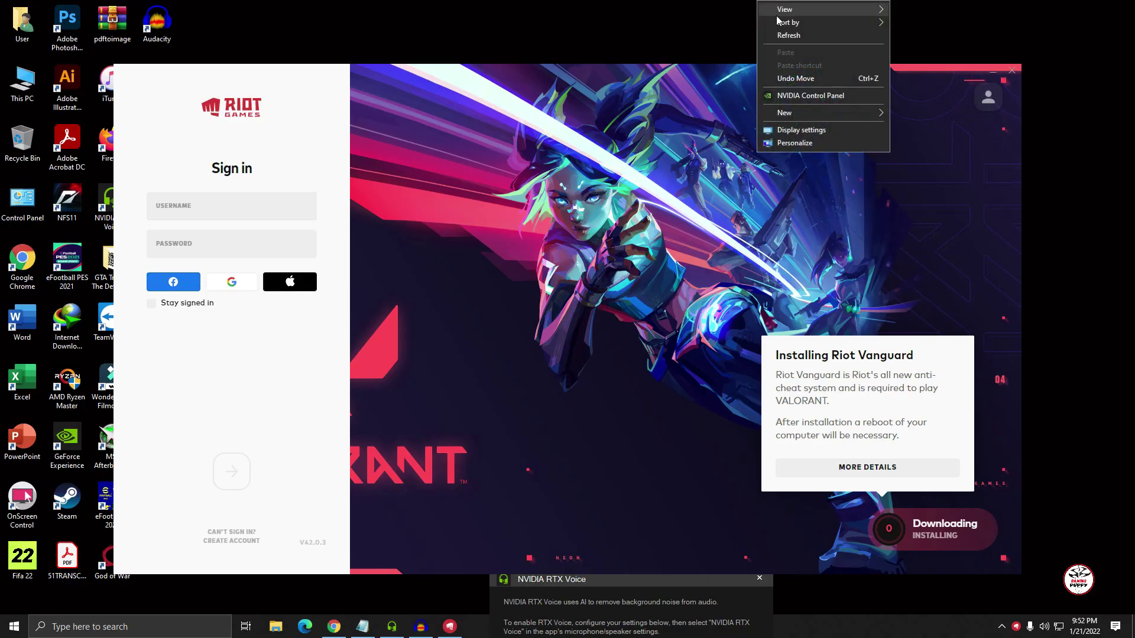
{"action": "left_click", "coordinate": [786, 36]}
{"action": "right_click", "coordinate": [602, 2]}
{"action": "left_click", "coordinate": [631, 35]}
{"action": "right_click", "coordinate": [489, 5]}
{"action": "left_click", "coordinate": [517, 35]}
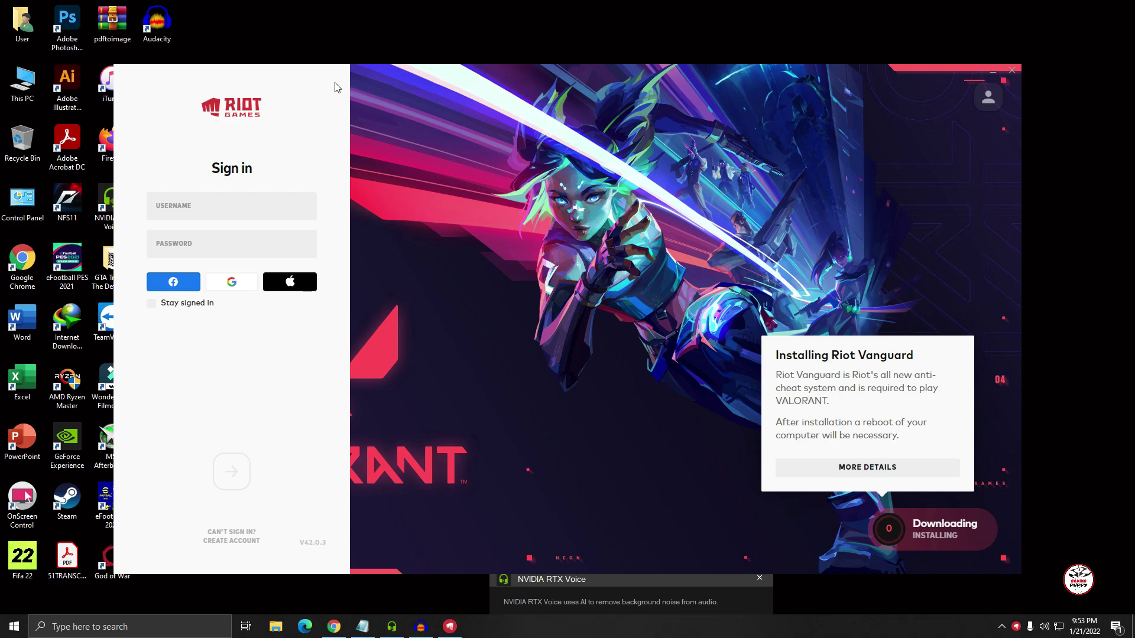
- Enter the account password, tick Stay signed in, and sign in to the Riot Client
{"action": "left_click_drag", "start_coordinate": [324, 75], "coordinate": [366, 48]}
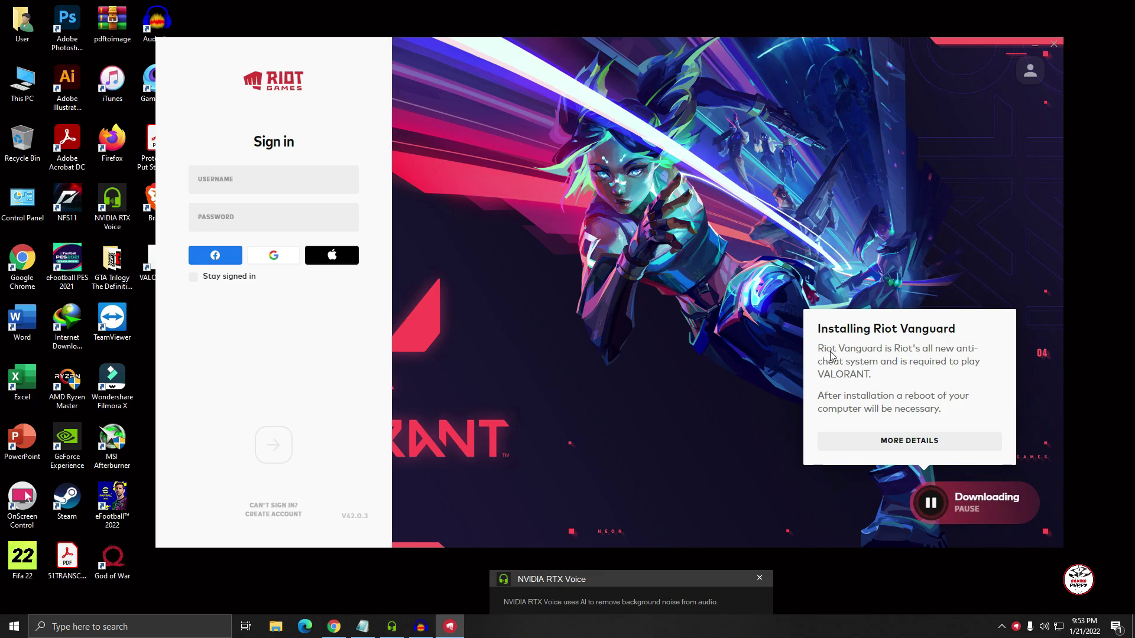
{"action": "left_click", "coordinate": [230, 183]}
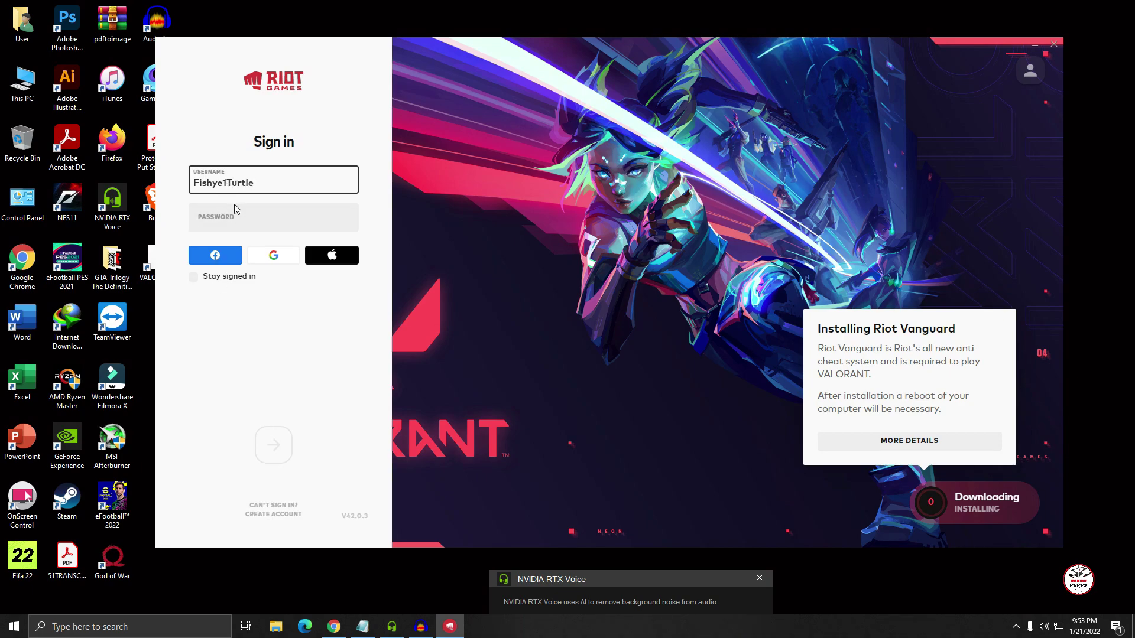
{"action": "left_click", "coordinate": [242, 215]}
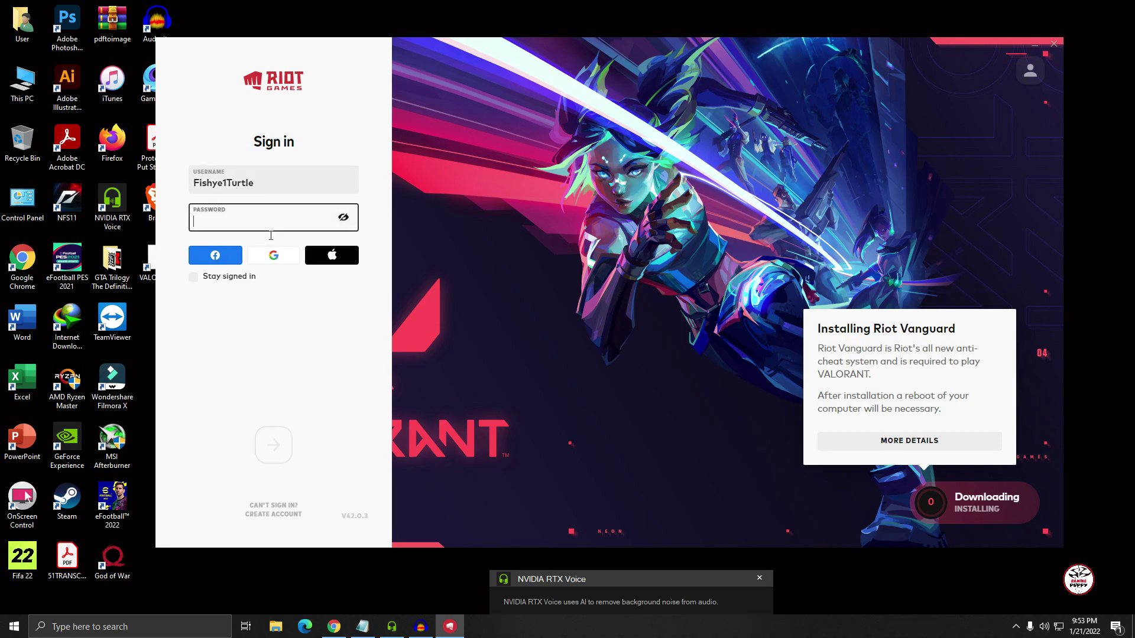
{"action": "type", "text": "•"}
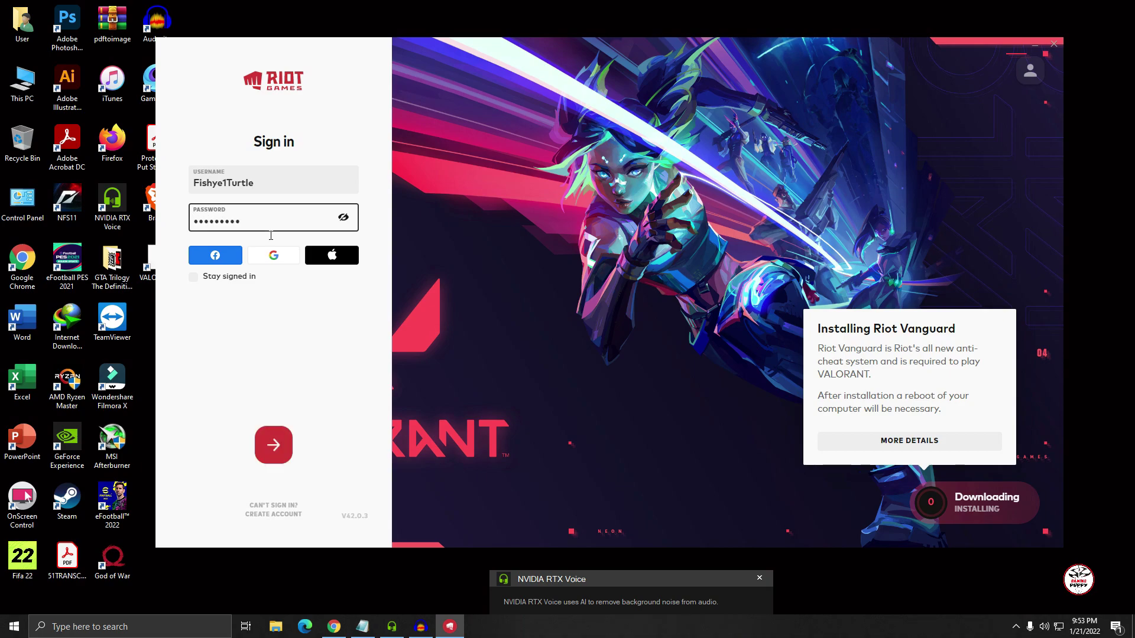
{"action": "left_click", "coordinate": [192, 279]}
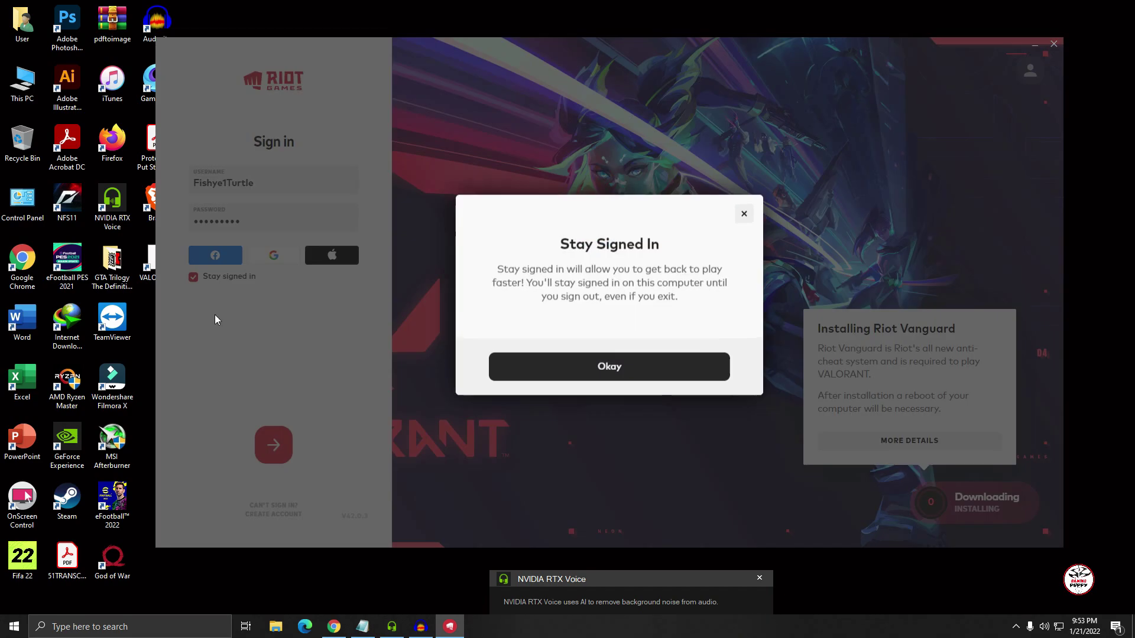
{"action": "left_click", "coordinate": [603, 363]}
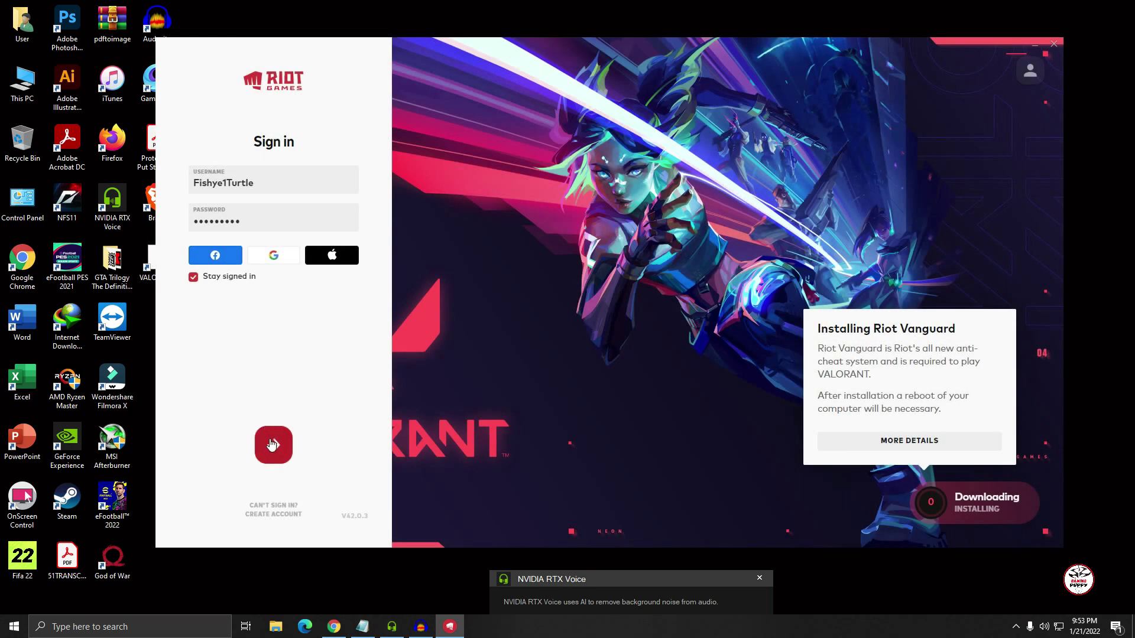
{"action": "left_click", "coordinate": [273, 445]}
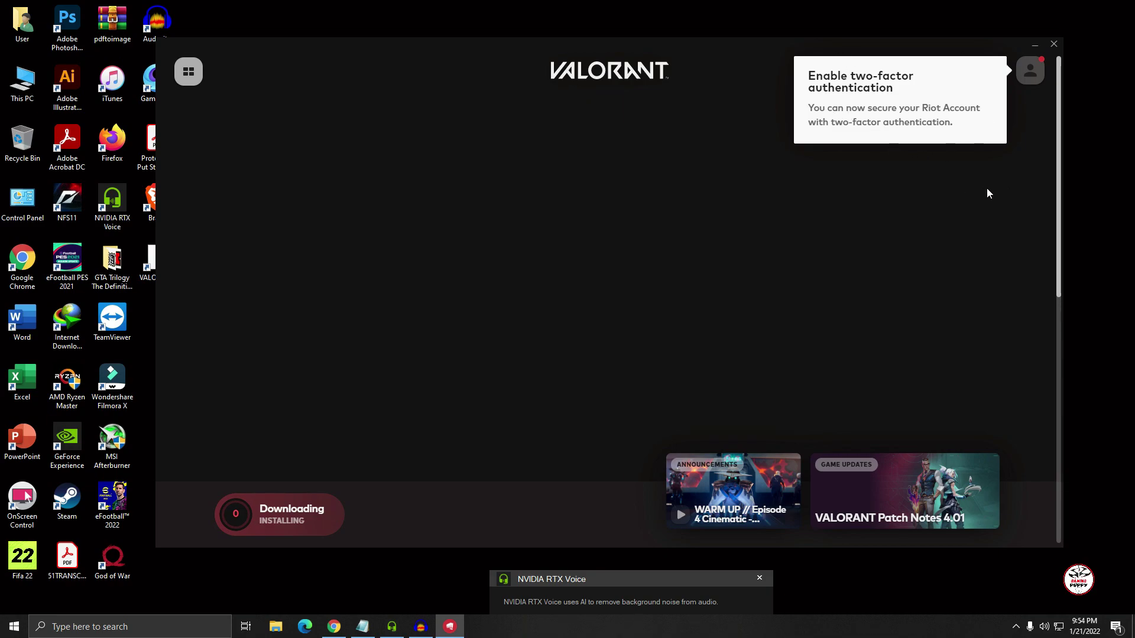
- Wait in the Riot Client until the VALORANT download finishes and Play appears
{"action": "left_click_drag", "start_coordinate": [1058, 197], "coordinate": [1057, 77]}
{"action": "left_click", "coordinate": [1030, 71]}
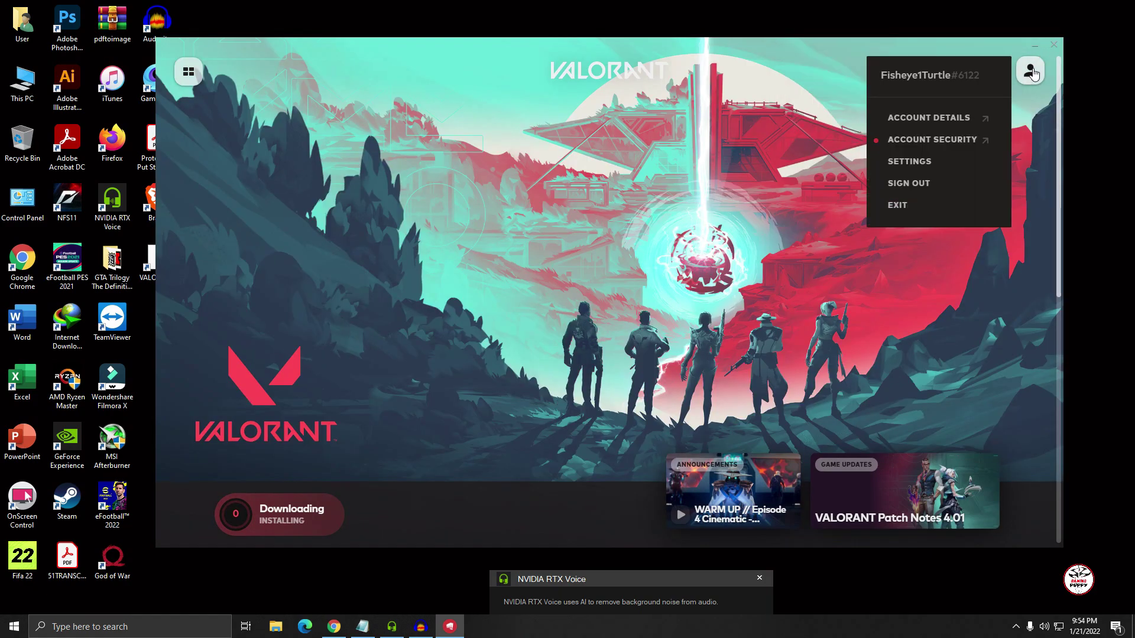
{"action": "left_click", "coordinate": [624, 214]}
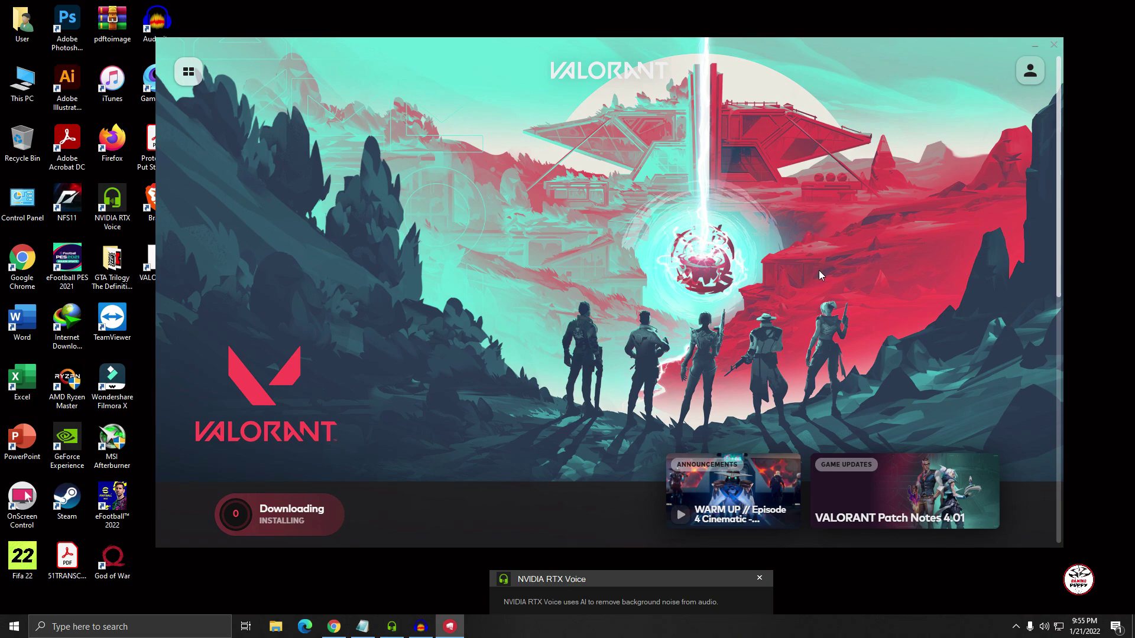
{"action": "mouse_move", "coordinate": [629, 44]}
{"action": "left_mouse_down"}
{"action": "mouse_move", "coordinate": [651, 40]}
{"action": "mouse_move", "coordinate": [591, 21]}
{"action": "mouse_move", "coordinate": [635, 31]}
{"action": "mouse_move", "coordinate": [640, 46]}
{"action": "left_mouse_up"}
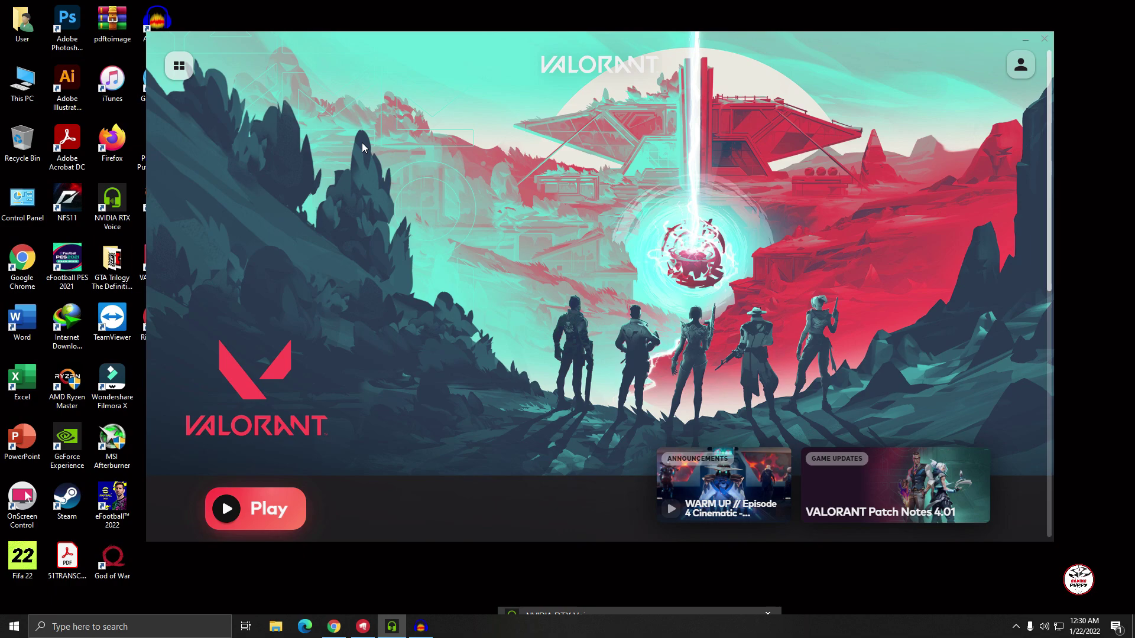
- Bring the Riot Client forward and press Play to launch VALORANT
{"action": "left_click", "coordinate": [324, 69]}
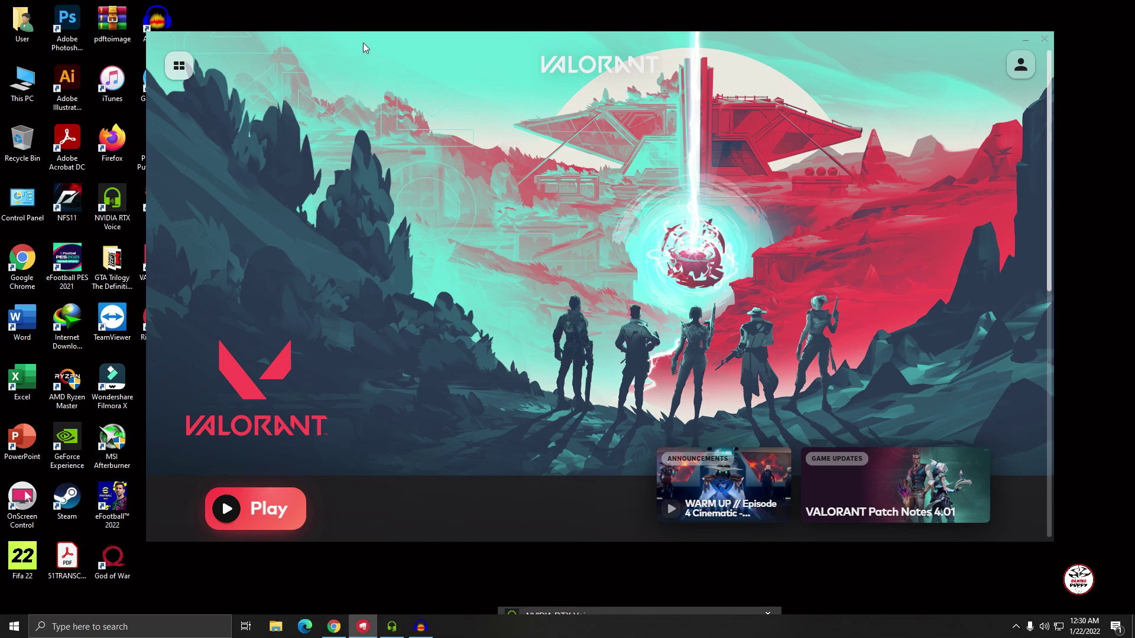
{"action": "left_click_drag", "start_coordinate": [363, 43], "coordinate": [403, 47]}
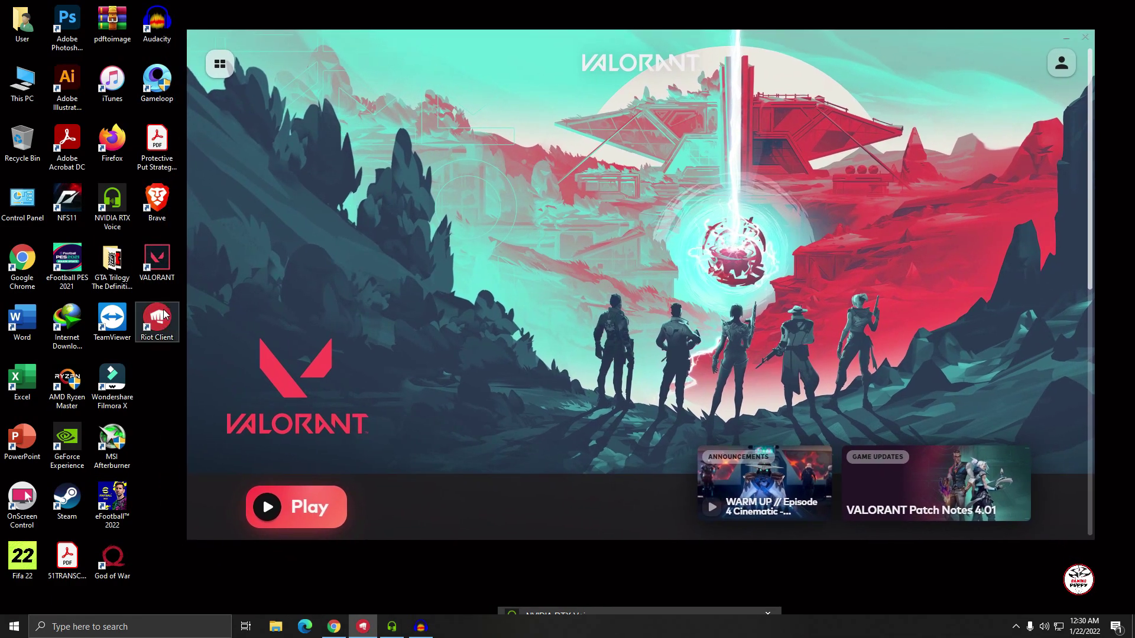
{"action": "left_click_drag", "start_coordinate": [476, 39], "coordinate": [468, 37]}
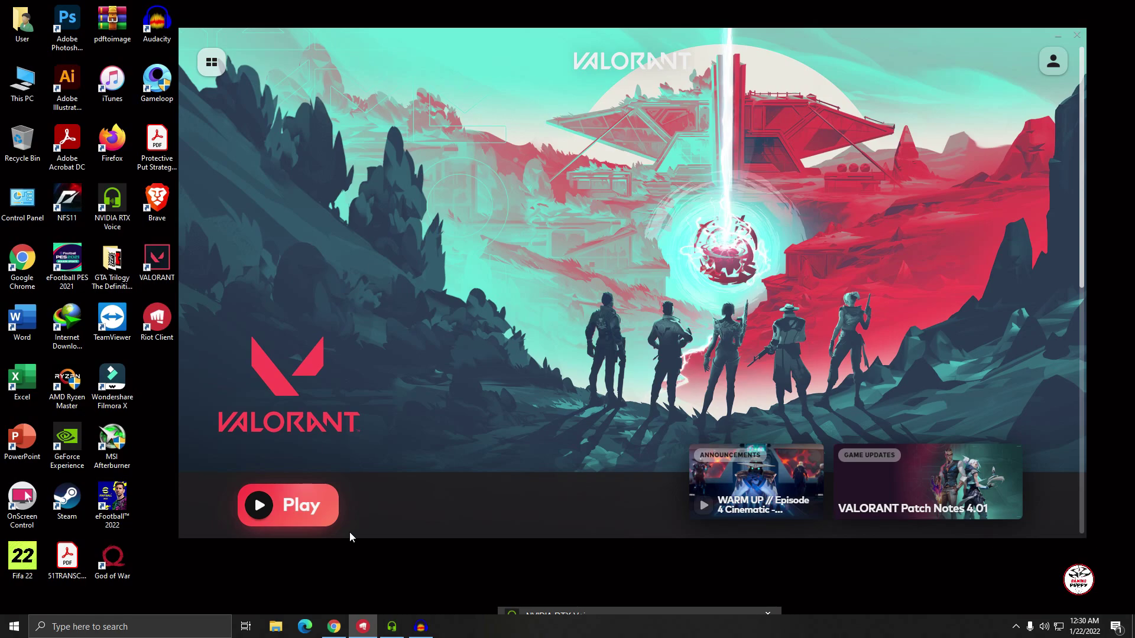
{"action": "left_click", "coordinate": [262, 508]}
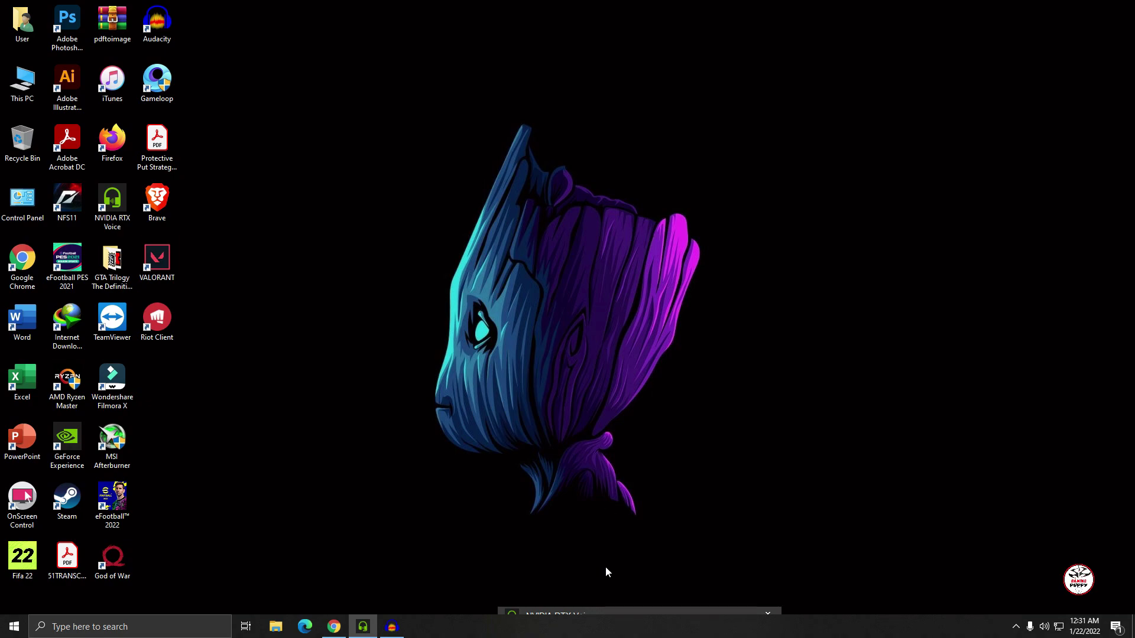
- Show the hidden tray icons and wait for VALORANT to load to its gun buddy greeting
{"action": "left_click", "coordinate": [1016, 628]}
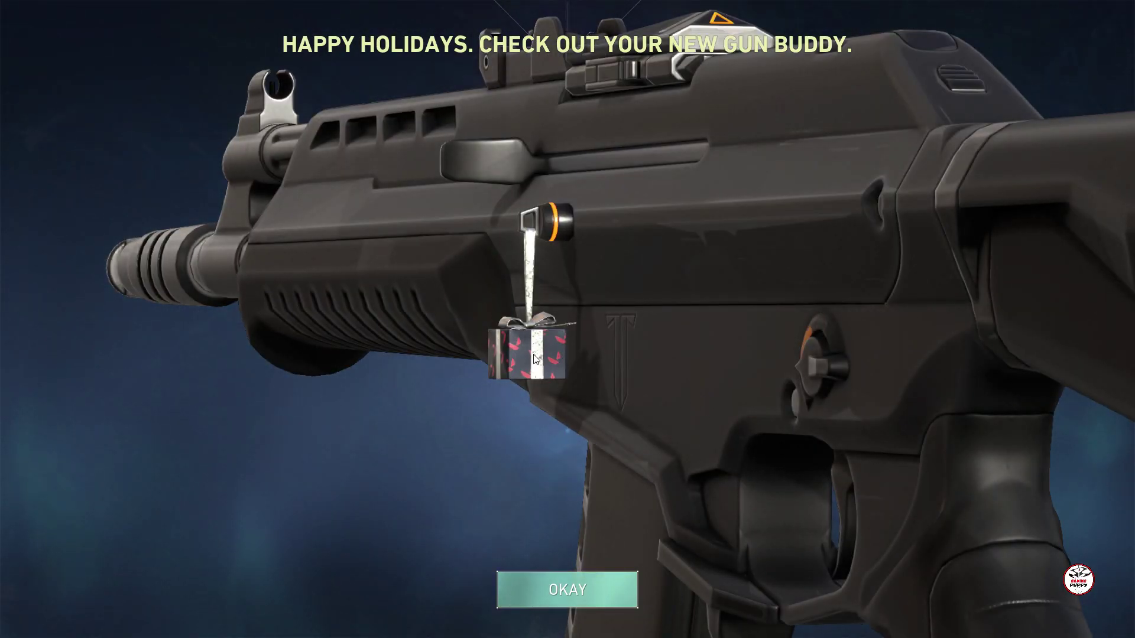
- Dismiss the gun buddy gift and AFK penalty notices, view the Play lobby, then return Home
{"action": "left_click", "coordinate": [576, 598]}
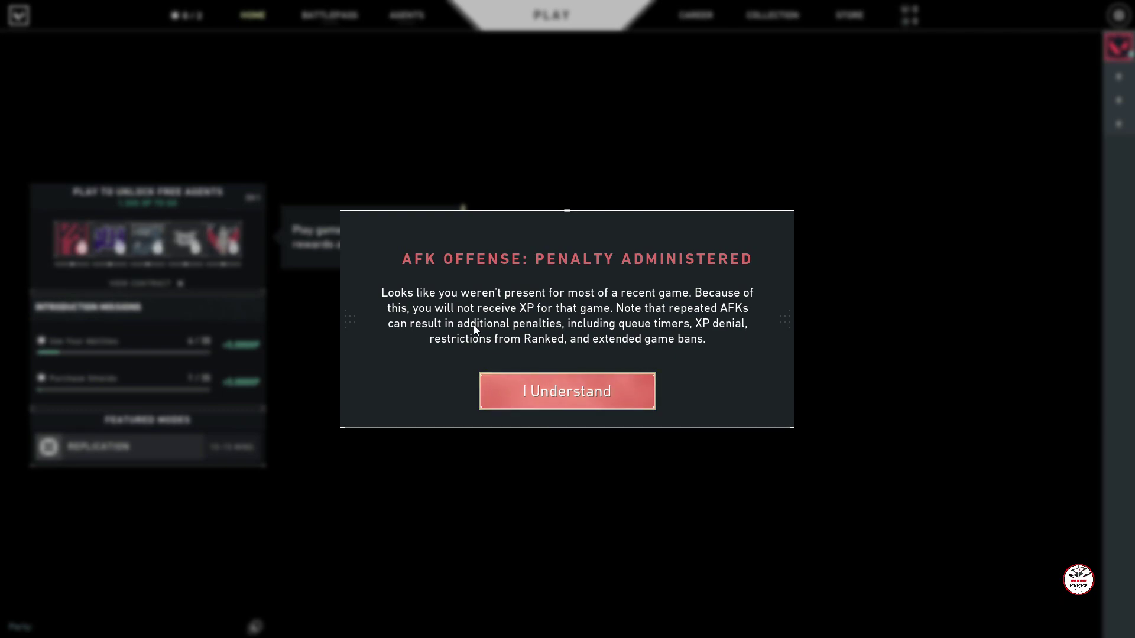
{"action": "left_click", "coordinate": [568, 390]}
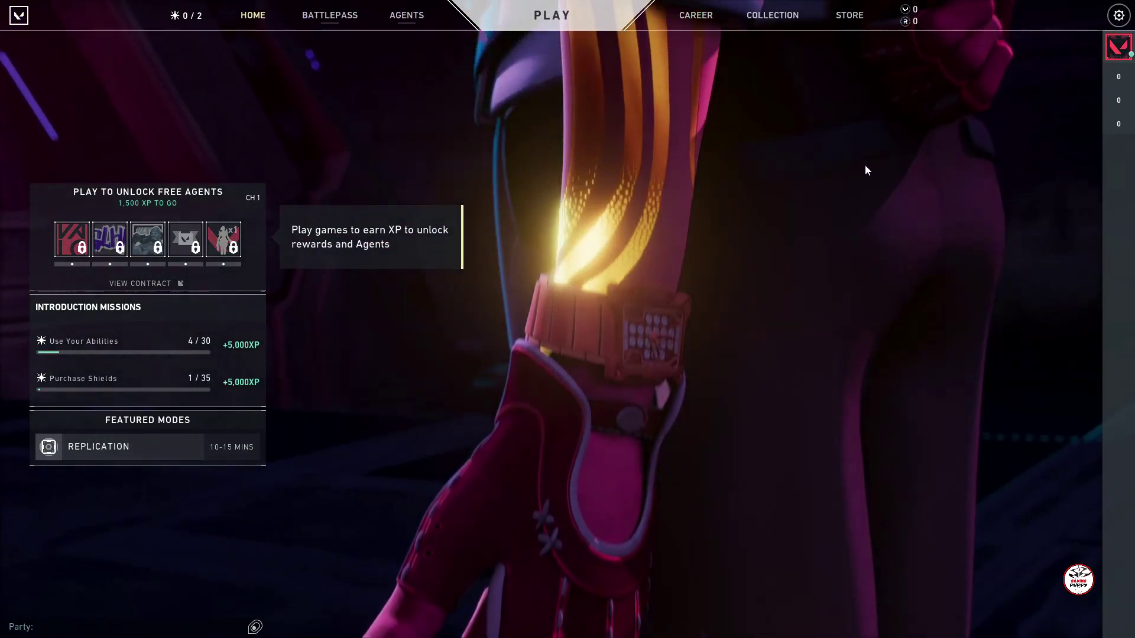
{"action": "mouse_move", "coordinate": [407, 15]}
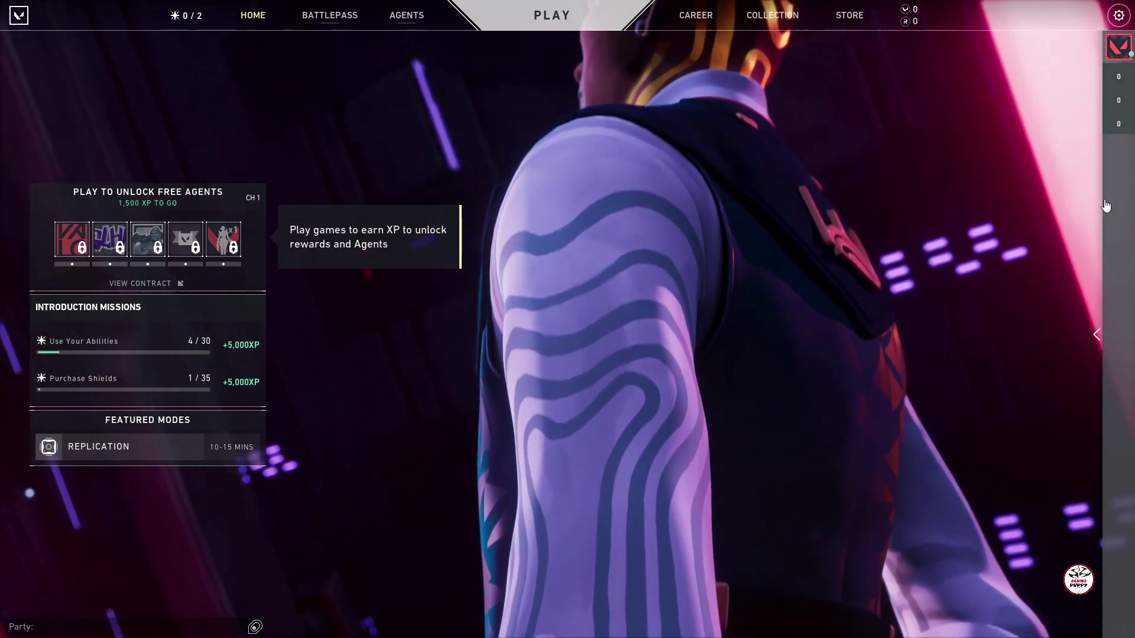
{"action": "mouse_move", "coordinate": [190, 39]}
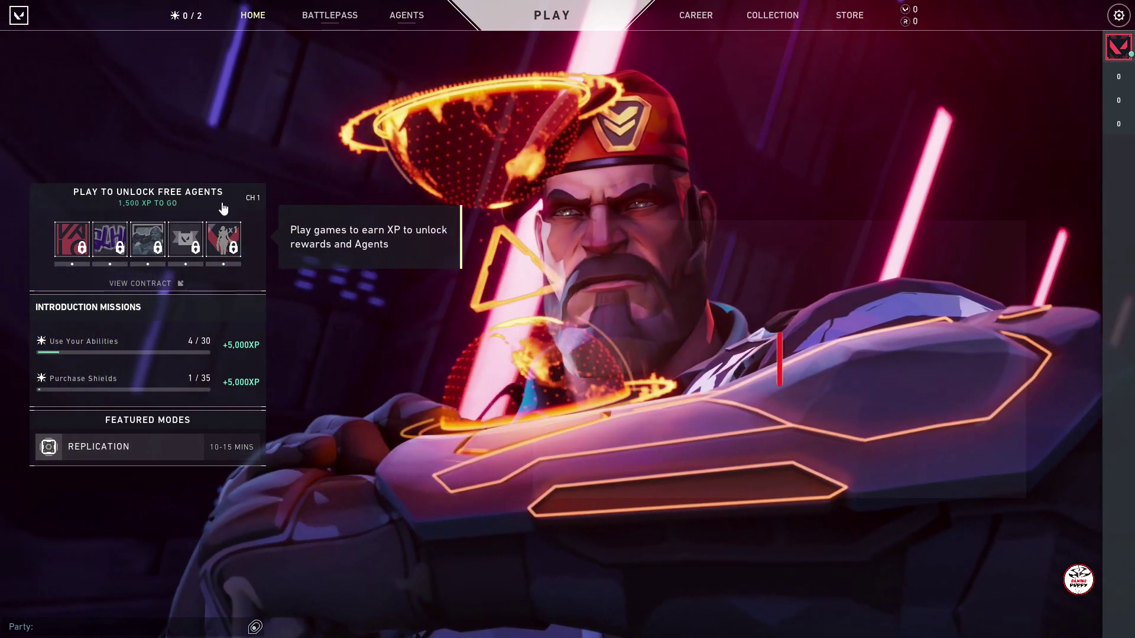
{"action": "mouse_move", "coordinate": [324, 19]}
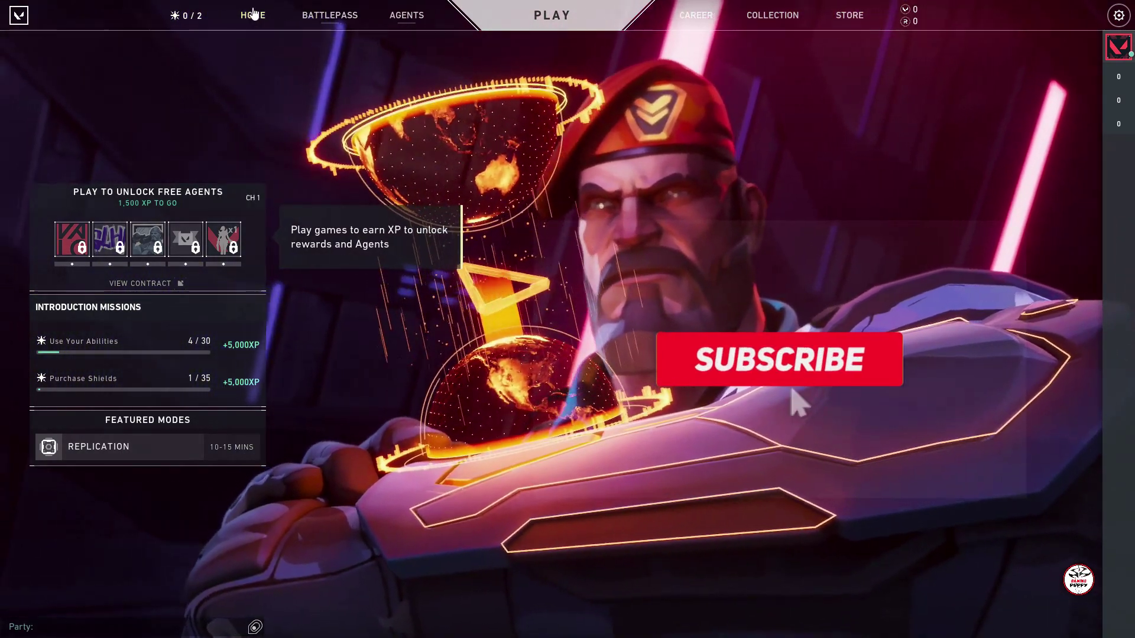
{"action": "left_click", "coordinate": [521, 15]}
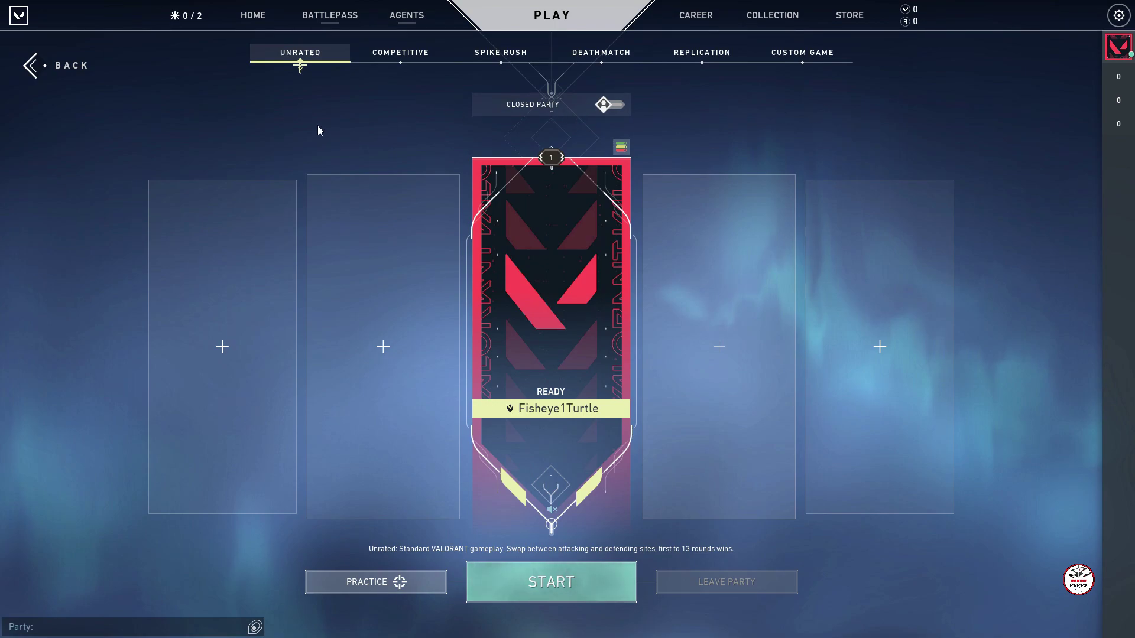
{"action": "left_click", "coordinate": [253, 15]}
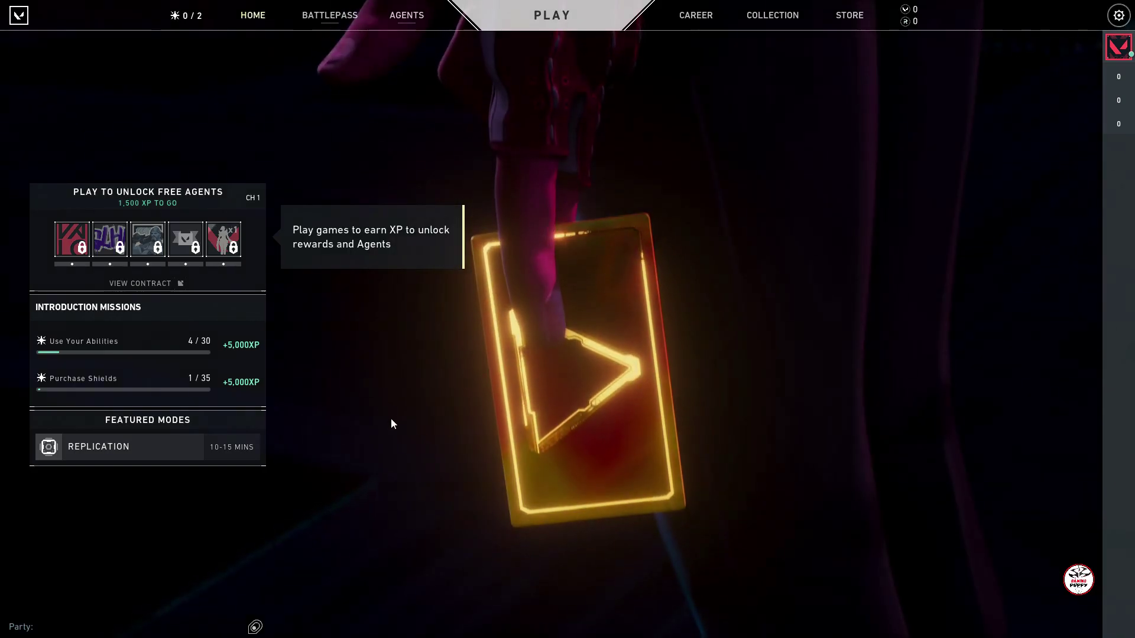